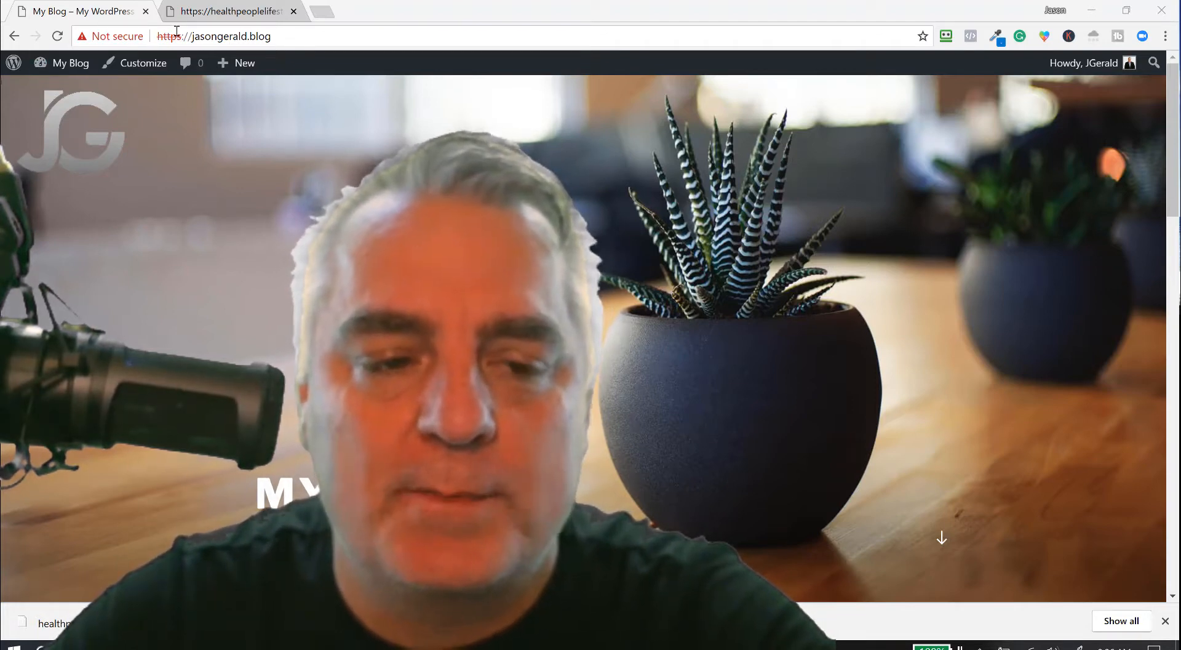
Step: Open the All-in-One WP Migration export page in the healthpeoplelifestyle.com WordPress dashboard
click(218, 10)
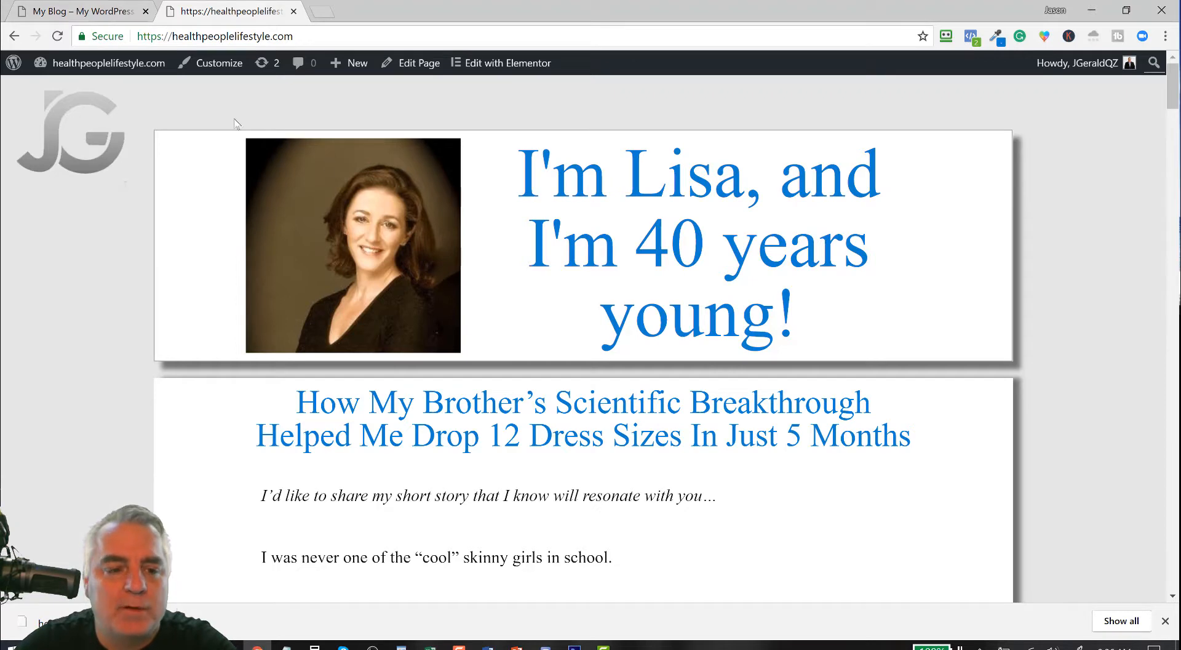
click(106, 66)
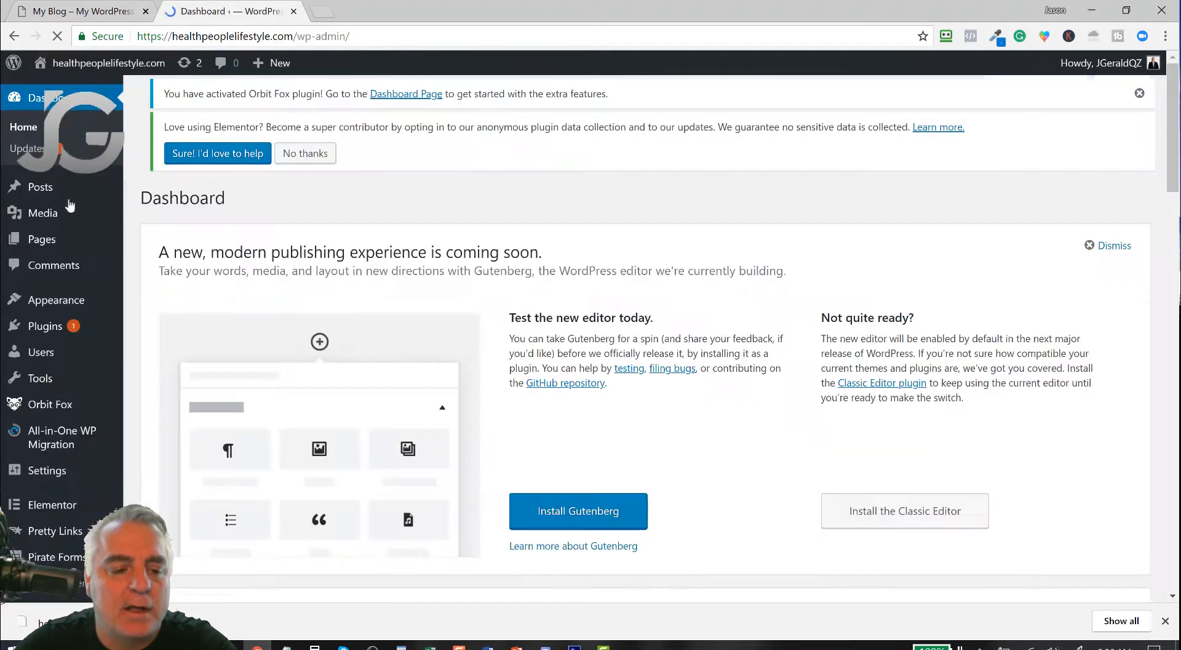
mouse_move(47, 239)
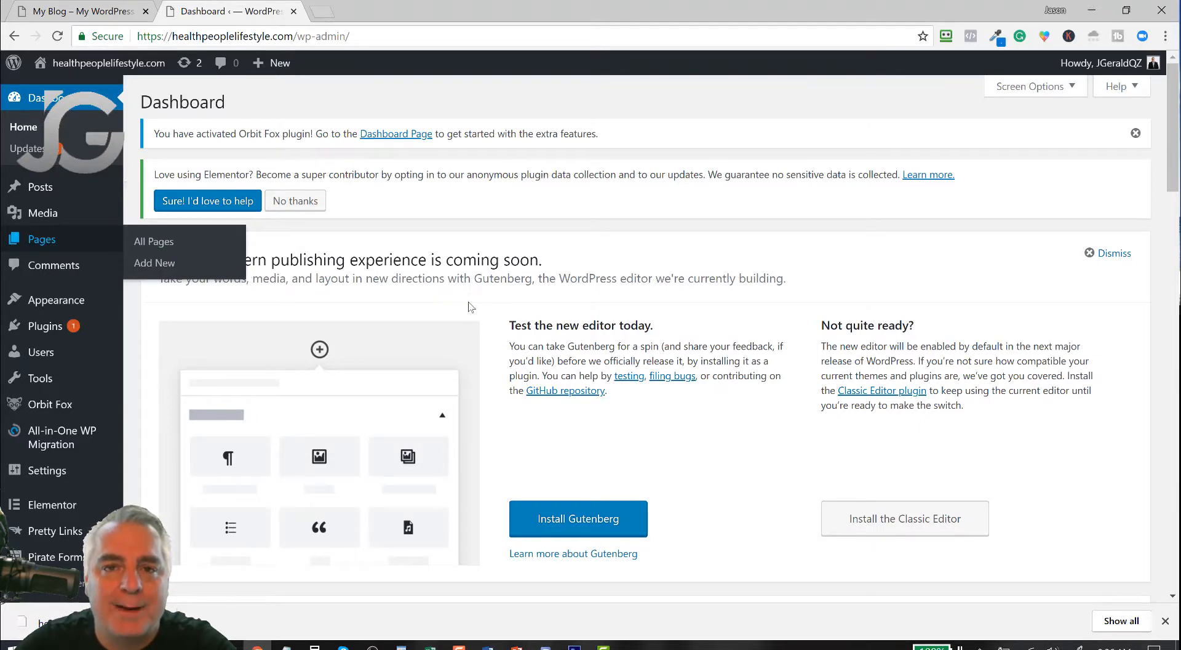
click(87, 13)
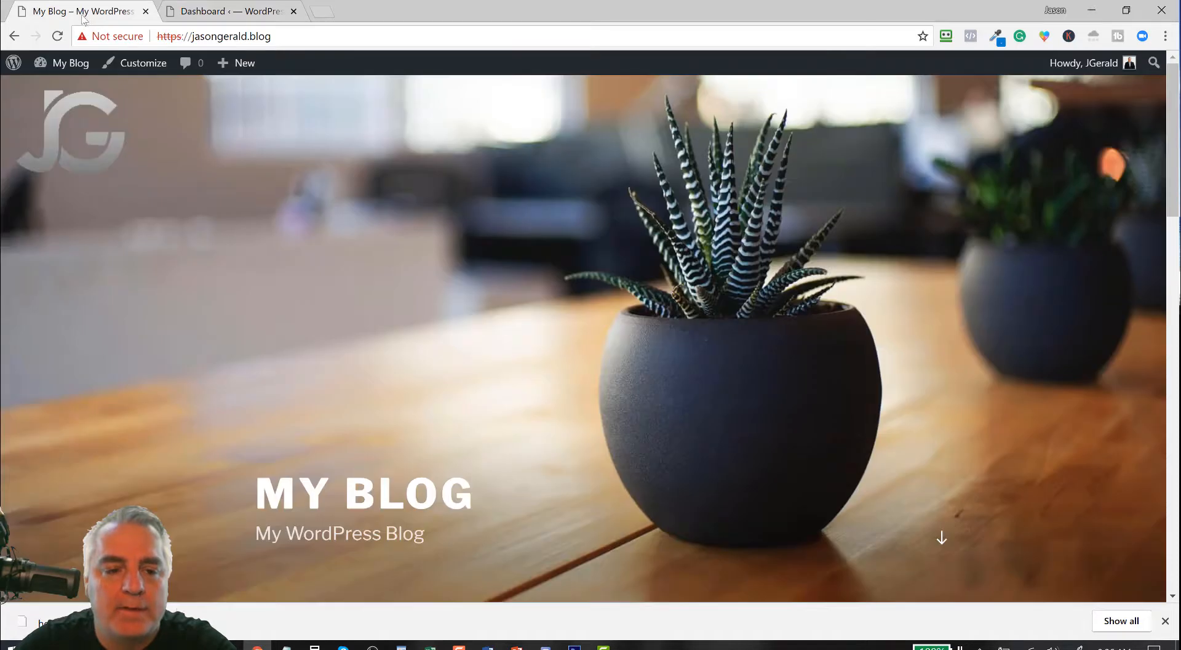
click(227, 12)
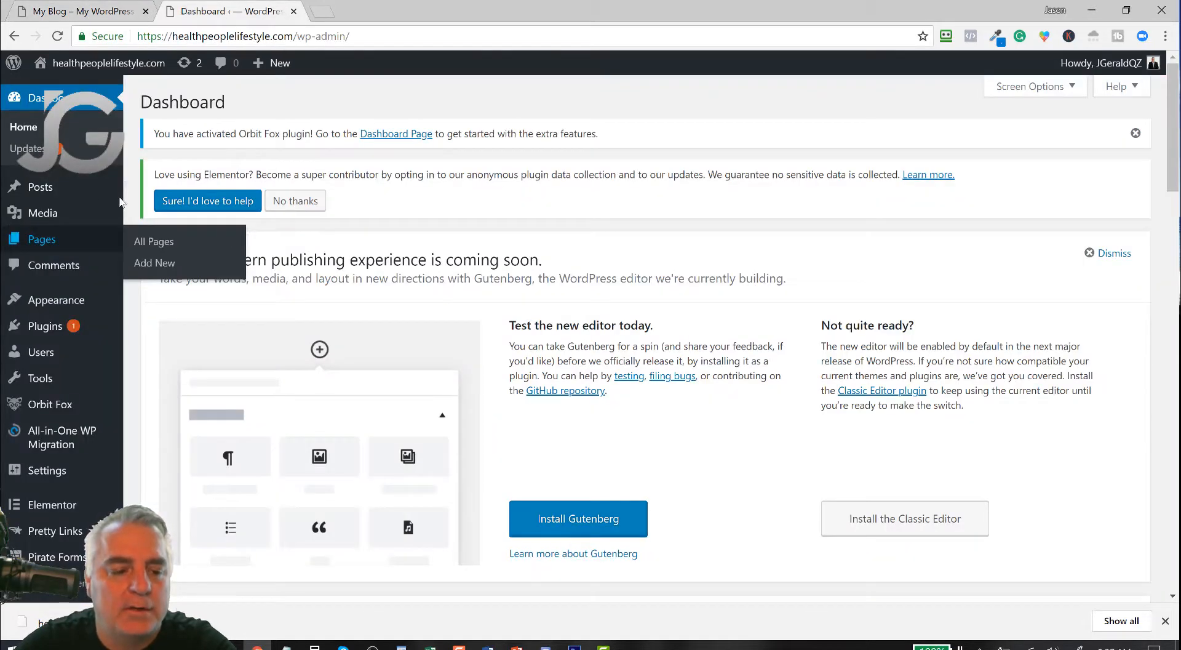
mouse_move(45, 203)
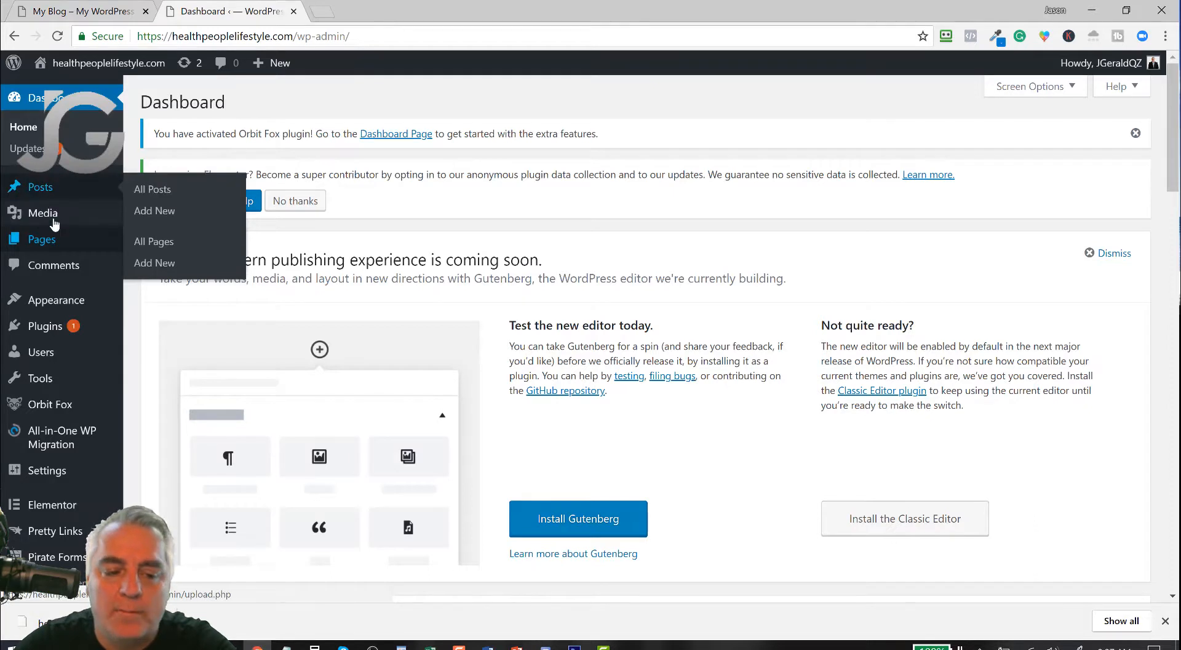
mouse_move(46, 303)
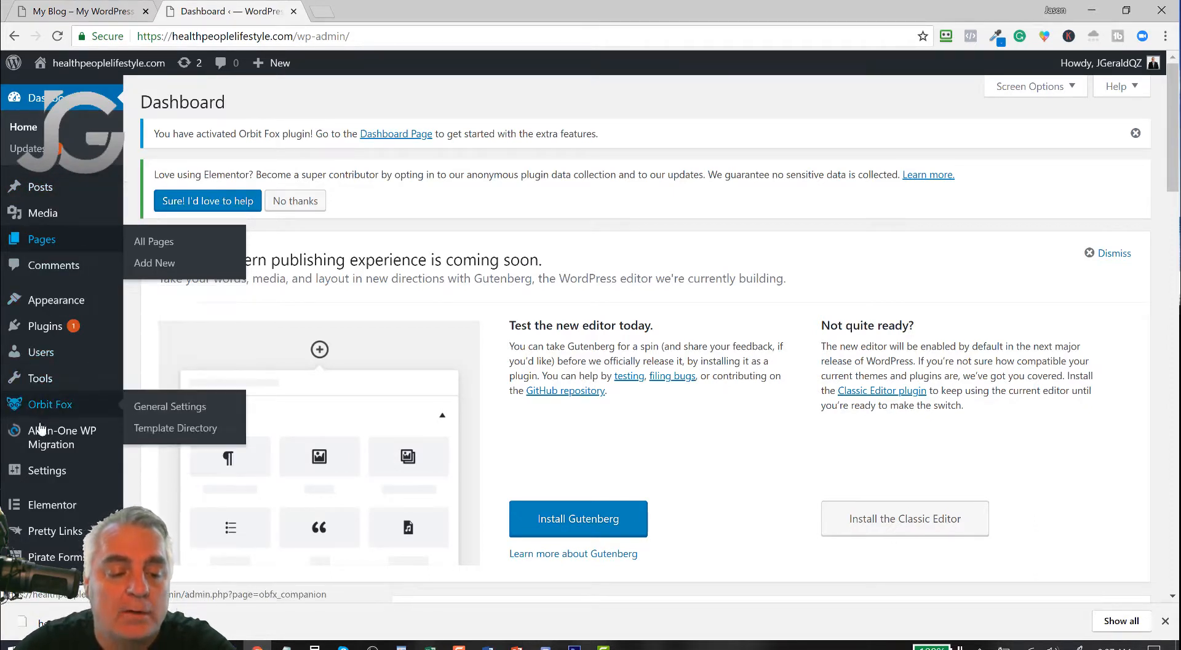
mouse_move(48, 439)
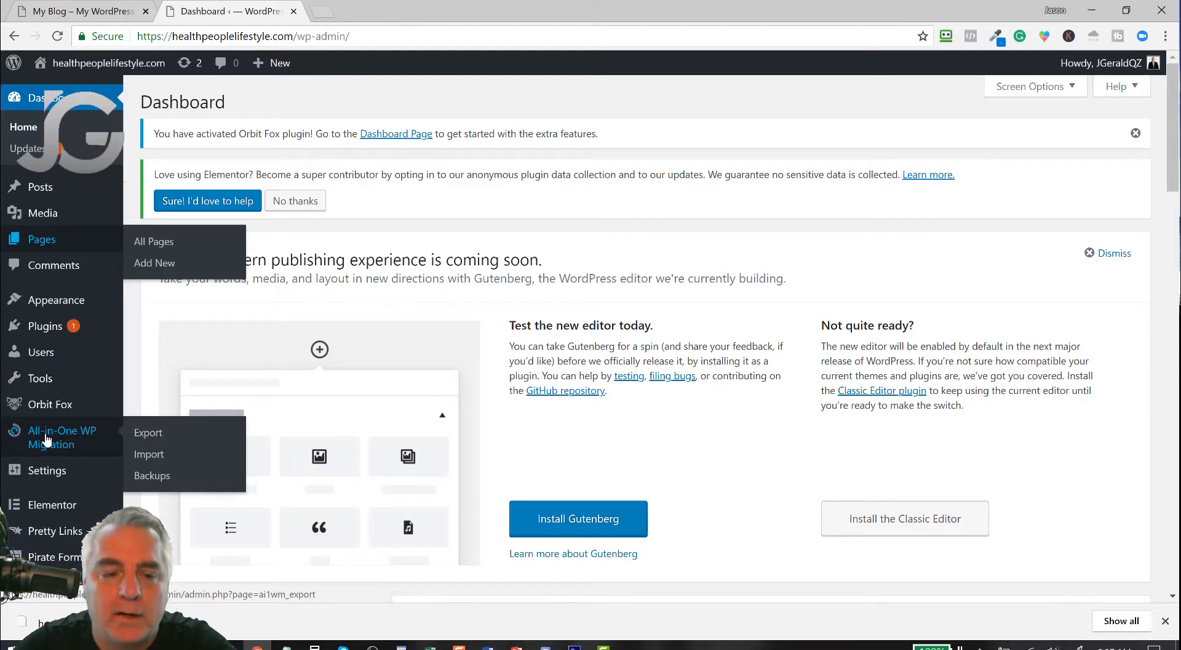
click(47, 438)
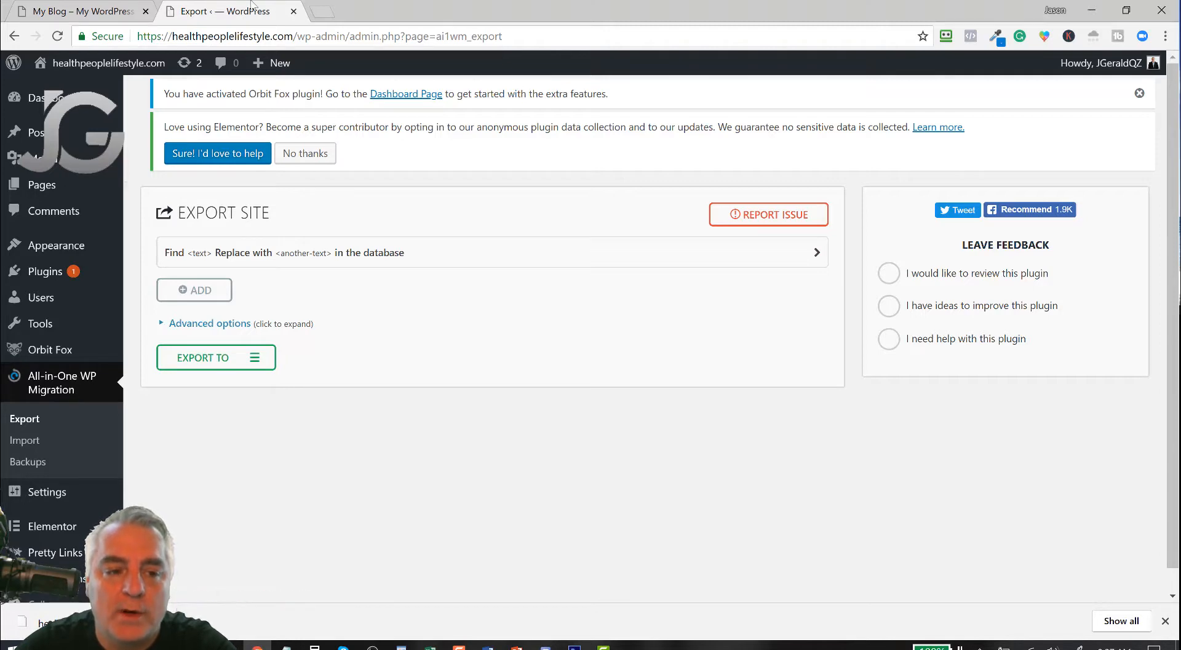
Step: Open the My Blog site's WordPress dashboard and check its All-in-One WP Migration options
click(65, 7)
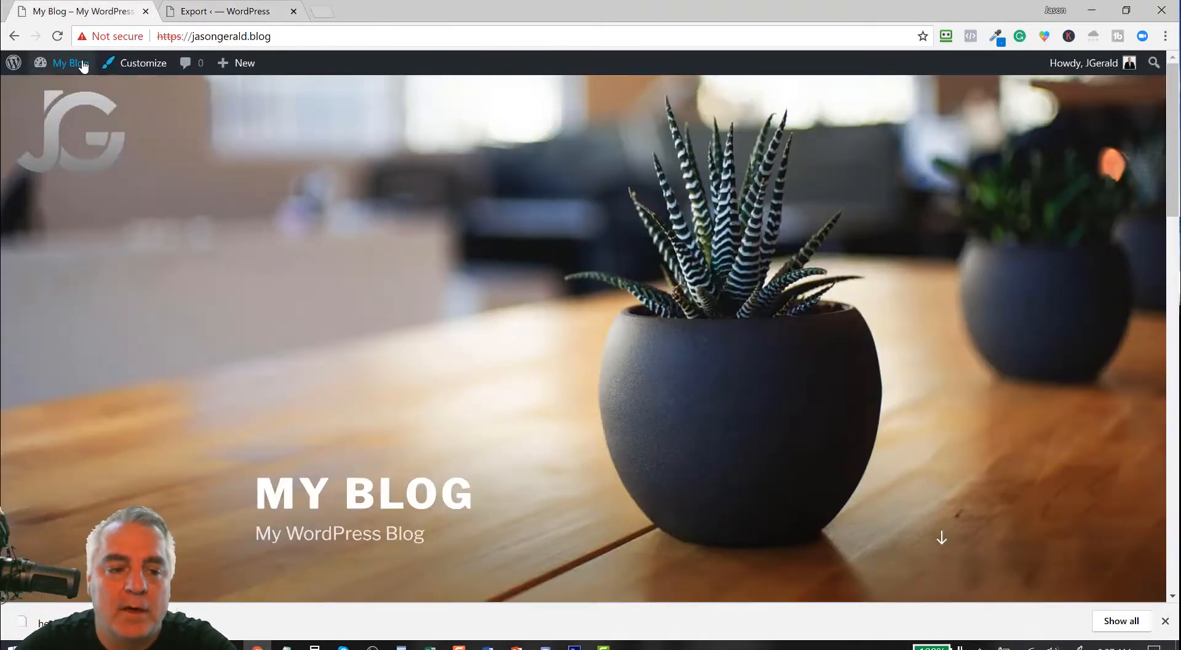
mouse_move(62, 64)
click(66, 113)
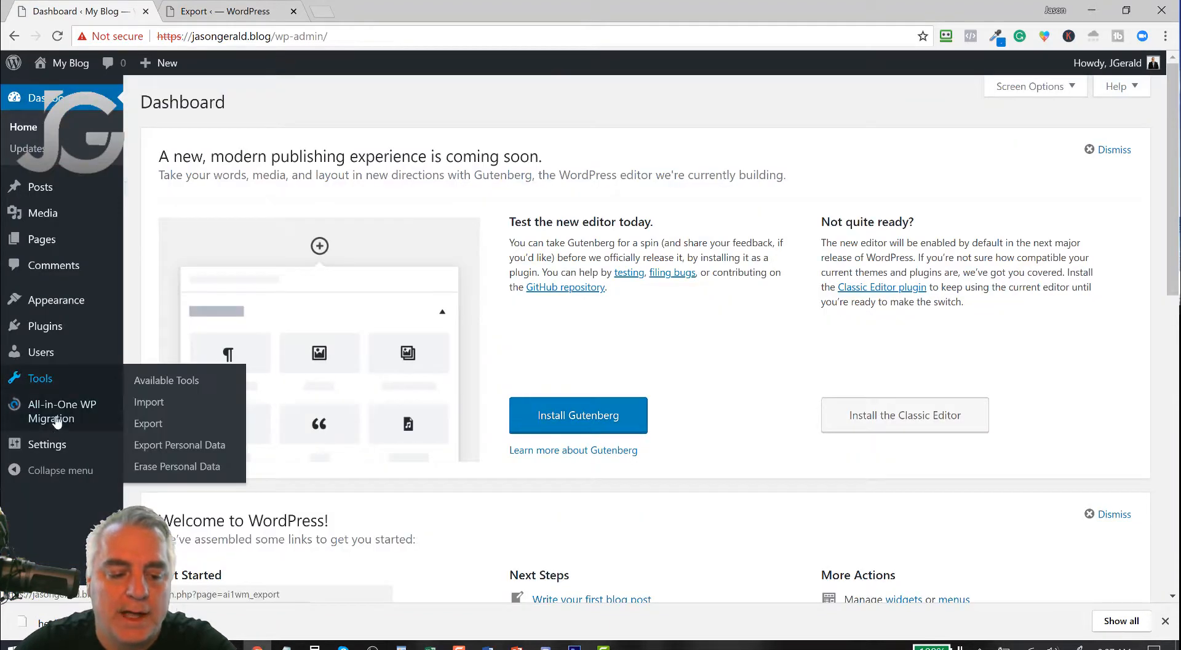
mouse_move(56, 417)
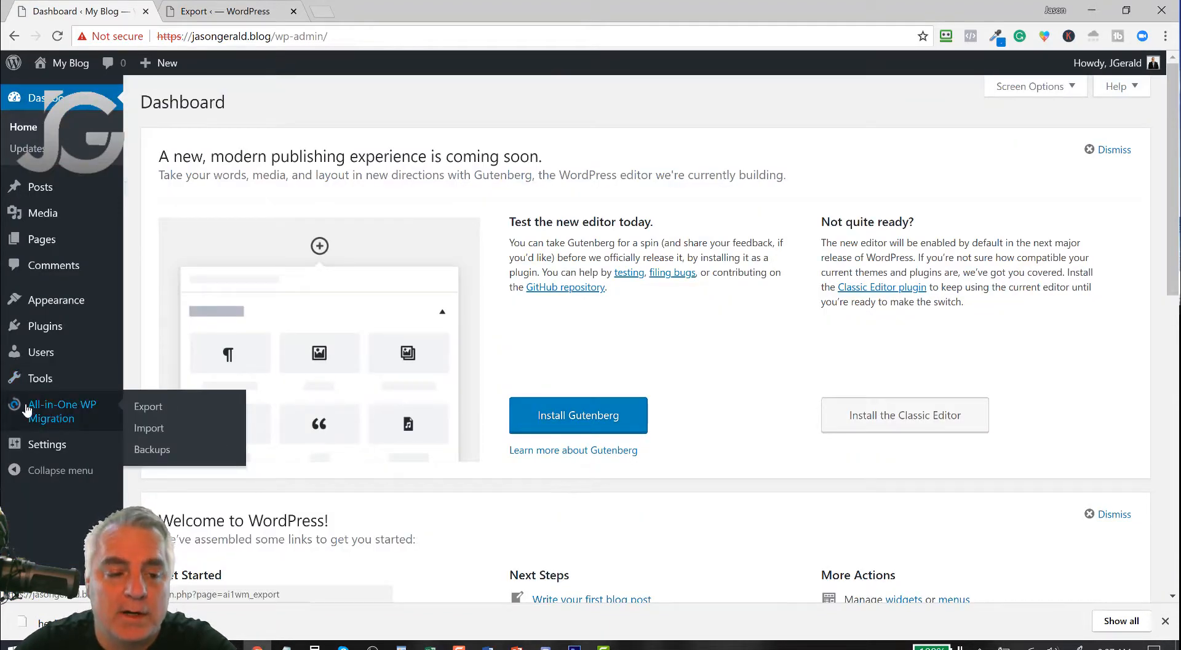
Step: Start a file export of the healthpeoplelifestyle.com site and stop it
click(212, 12)
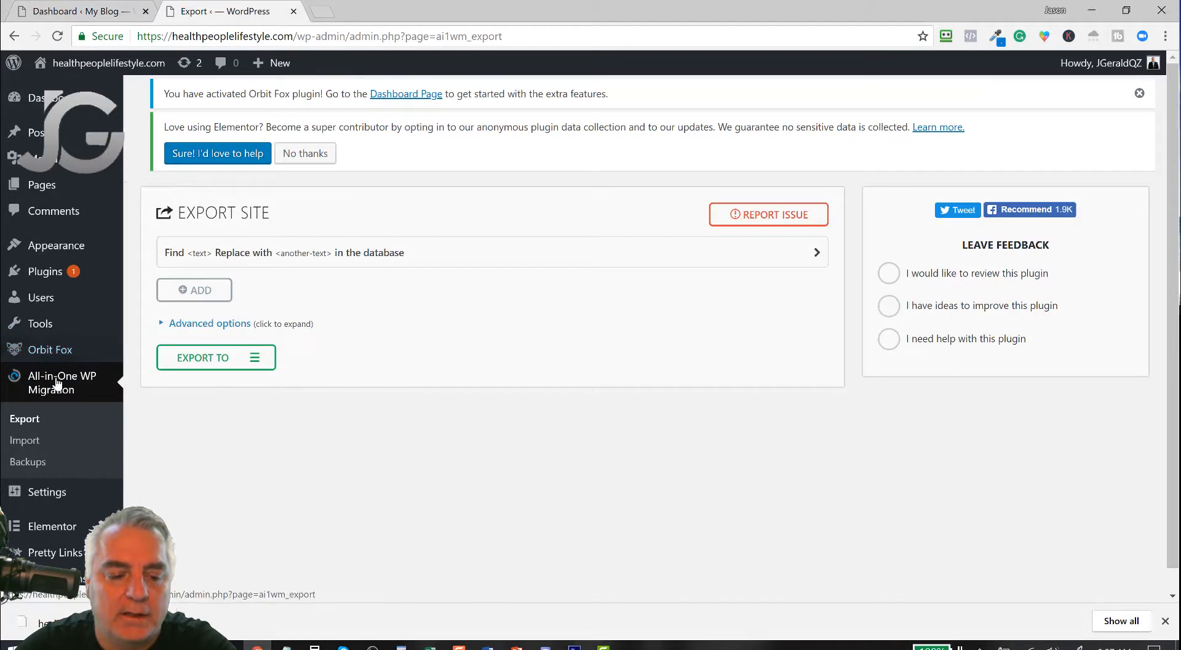
click(206, 362)
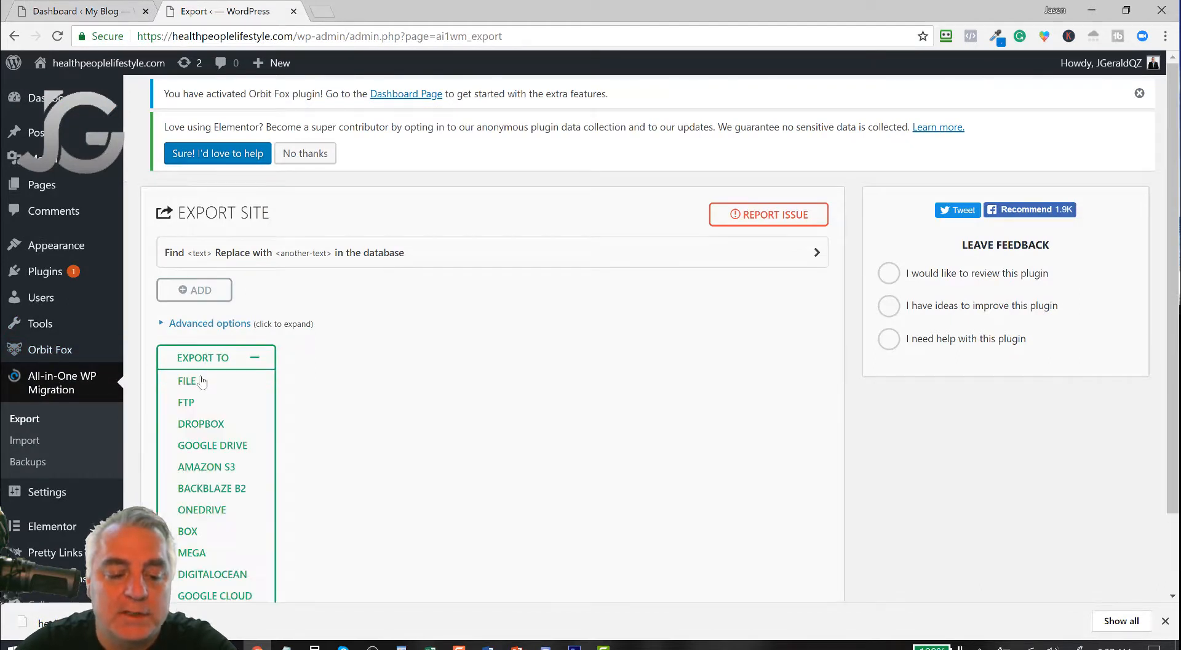
click(187, 381)
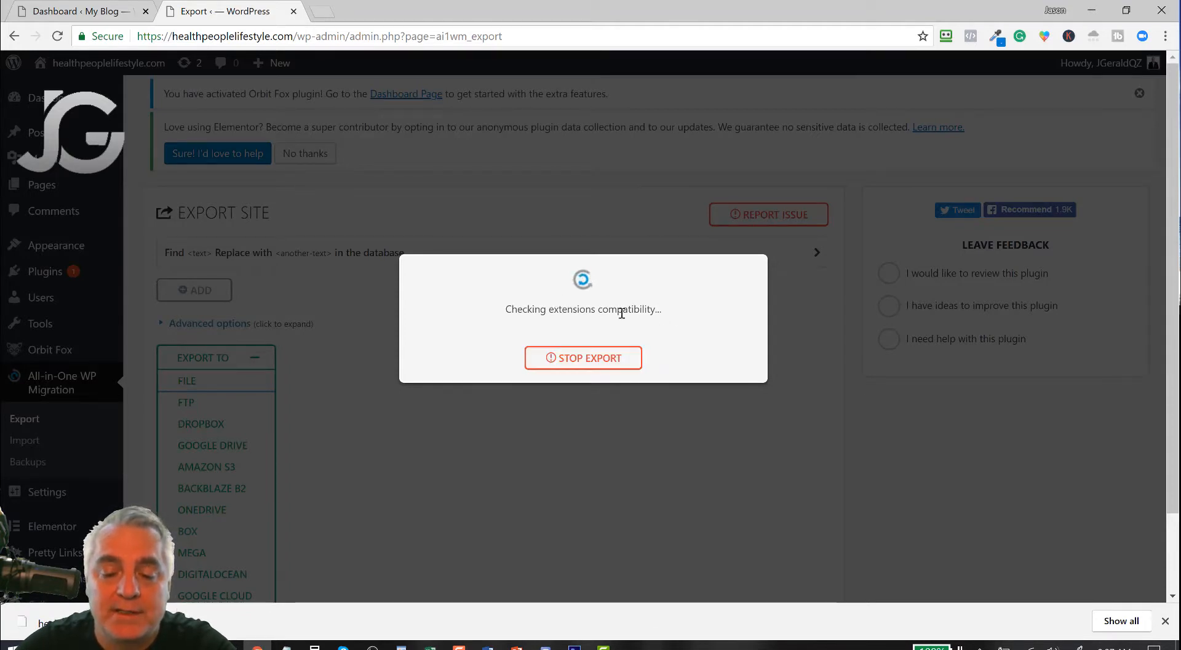
click(584, 363)
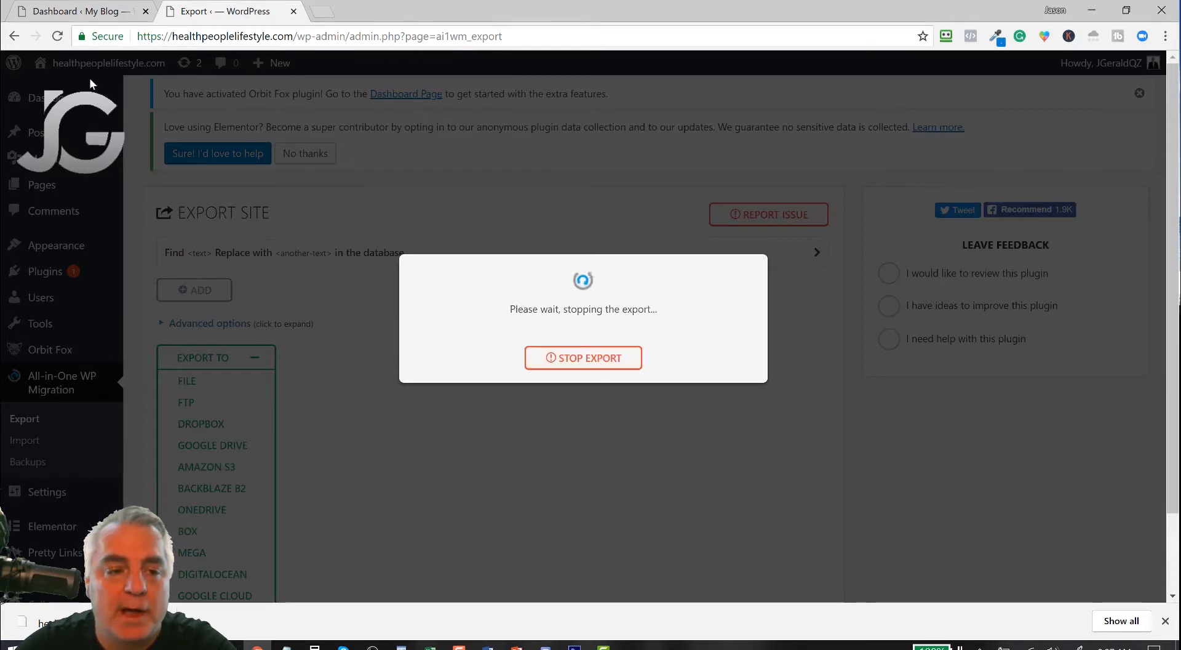
Step: Open the All-in-One WP Migration export page in the My Blog dashboard
click(77, 11)
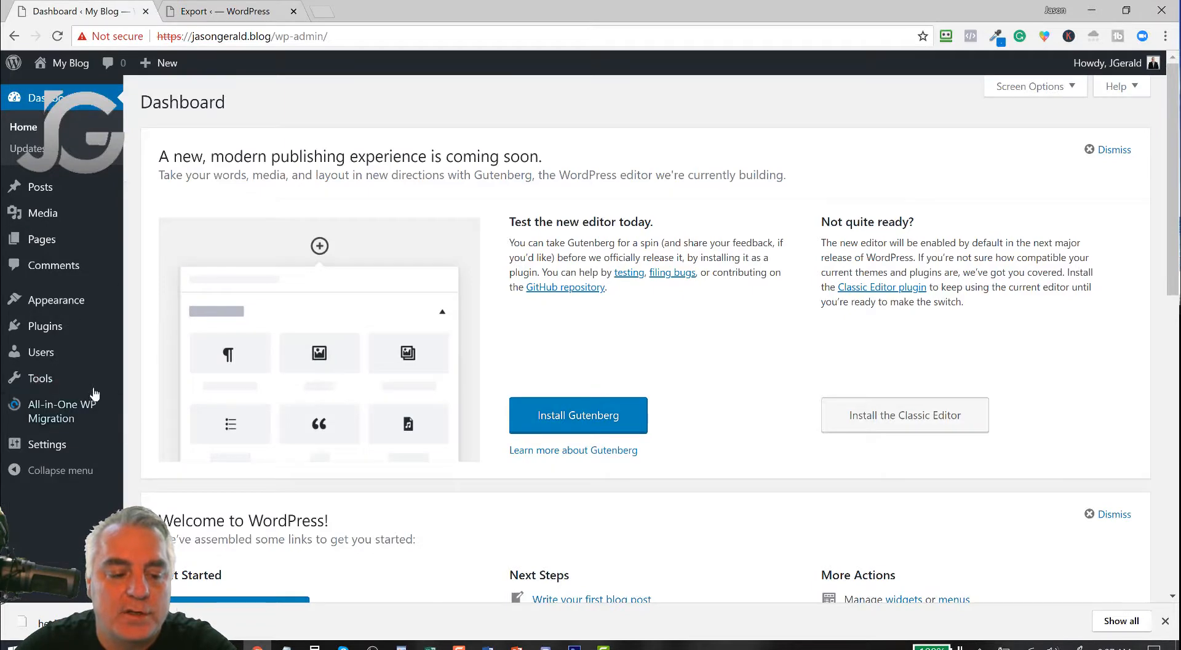
mouse_move(62, 411)
click(225, 11)
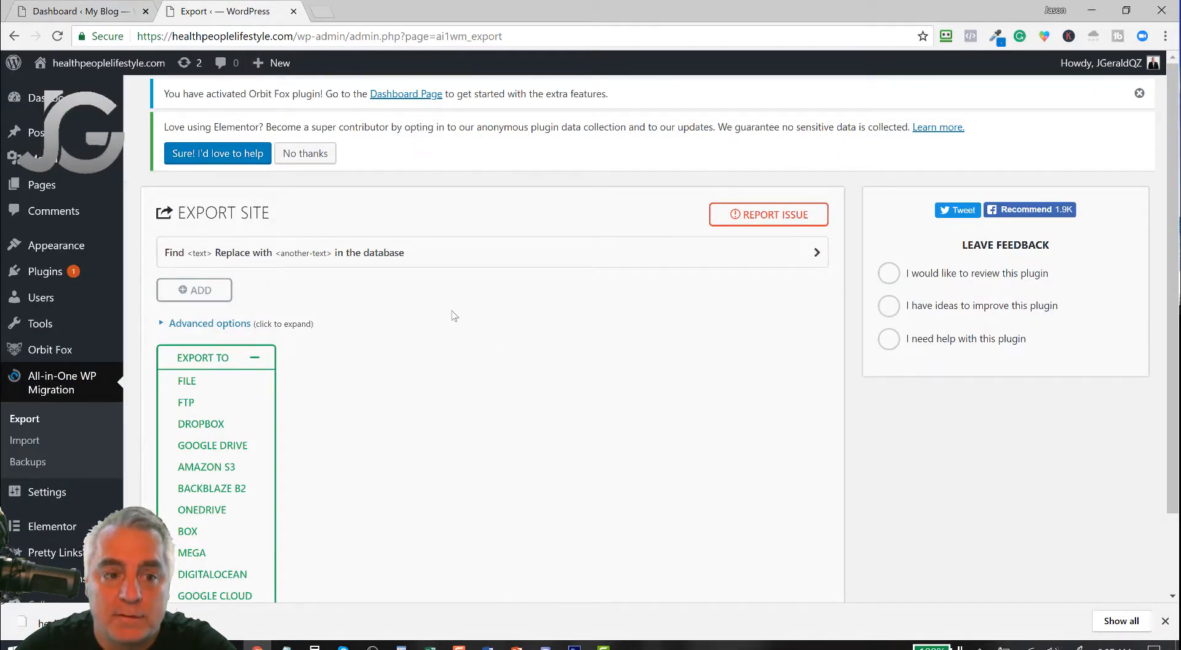
click(80, 13)
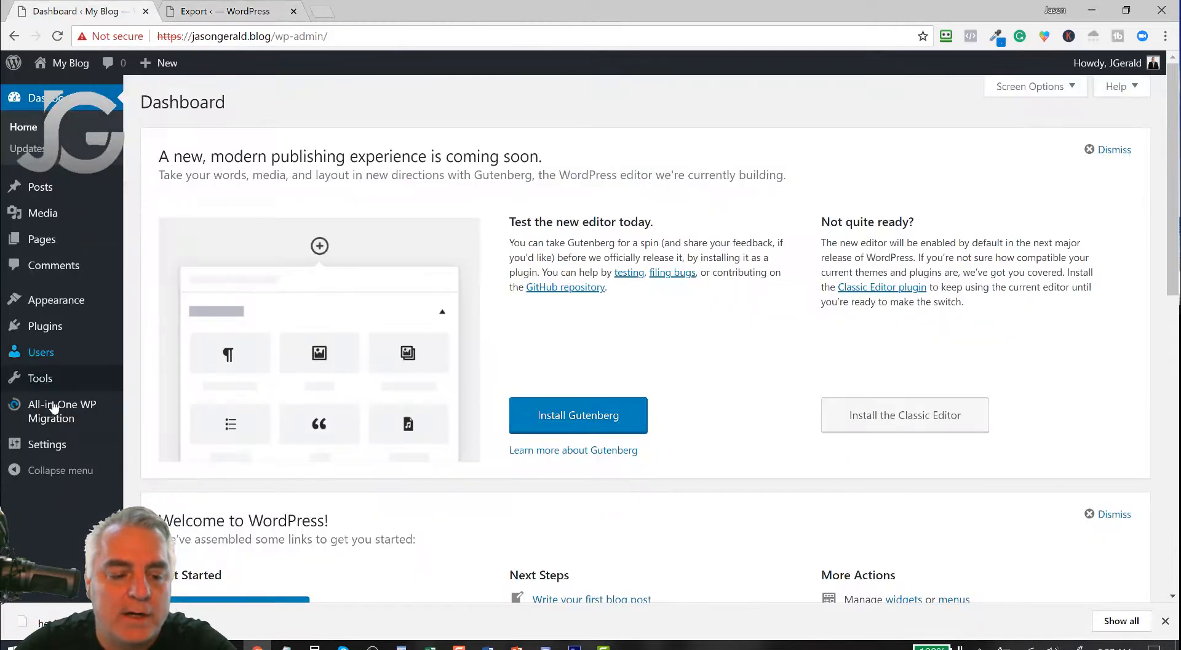
click(54, 408)
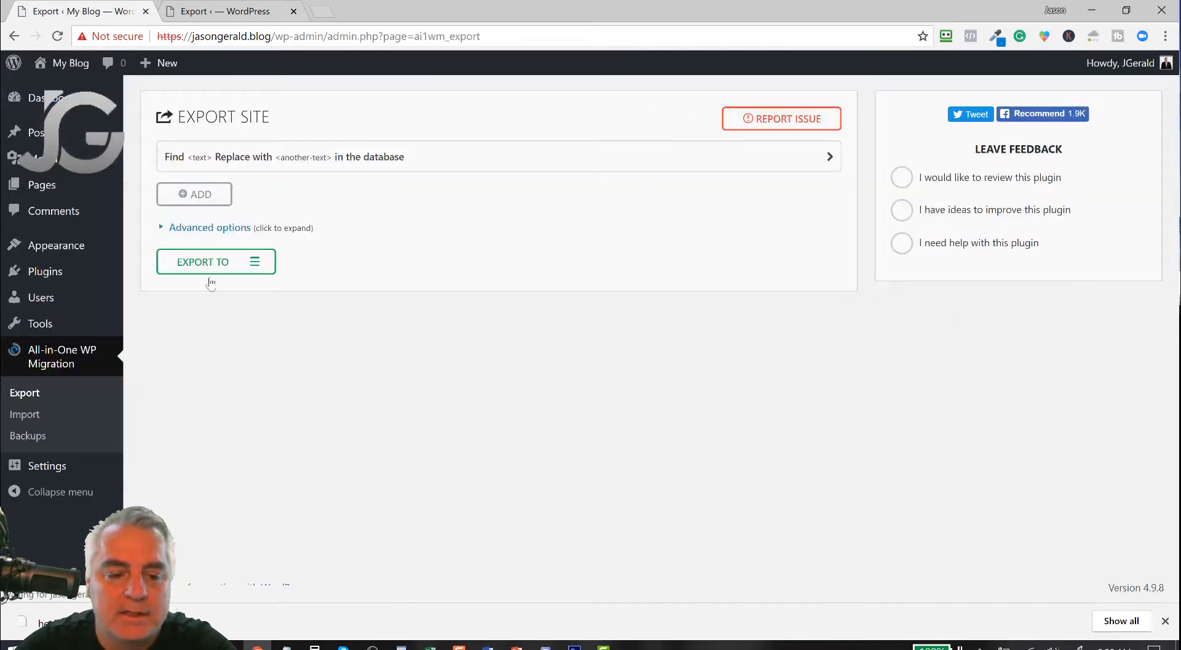
Step: Start a file export of the My Blog site and stop it
click(211, 265)
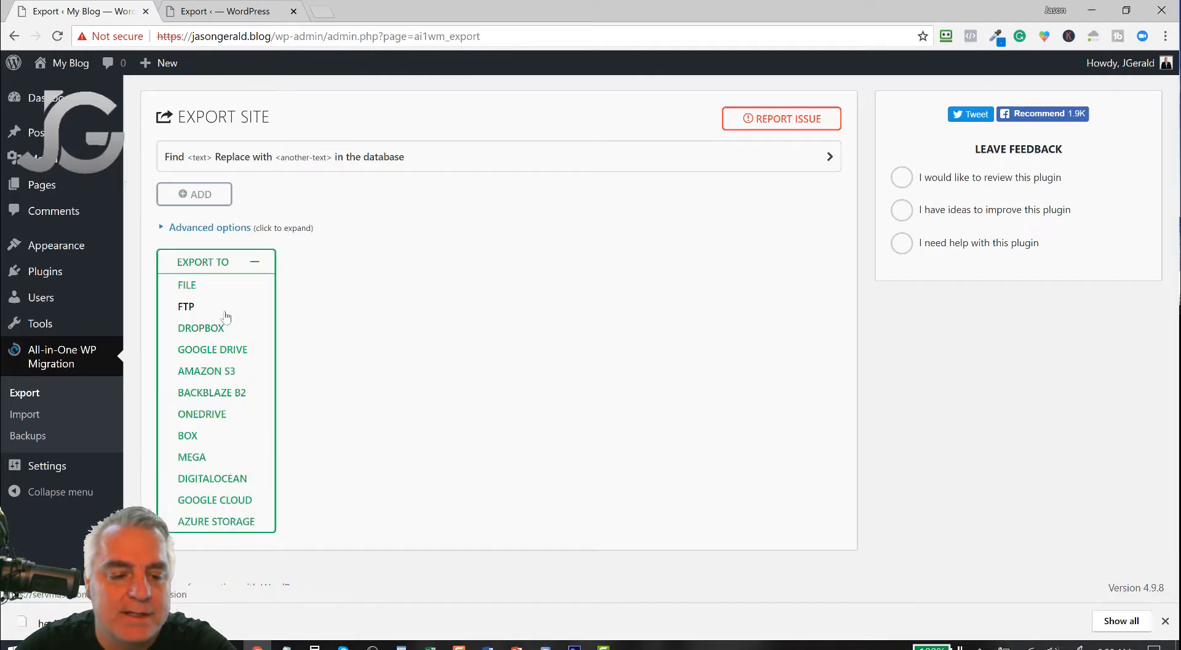
click(186, 284)
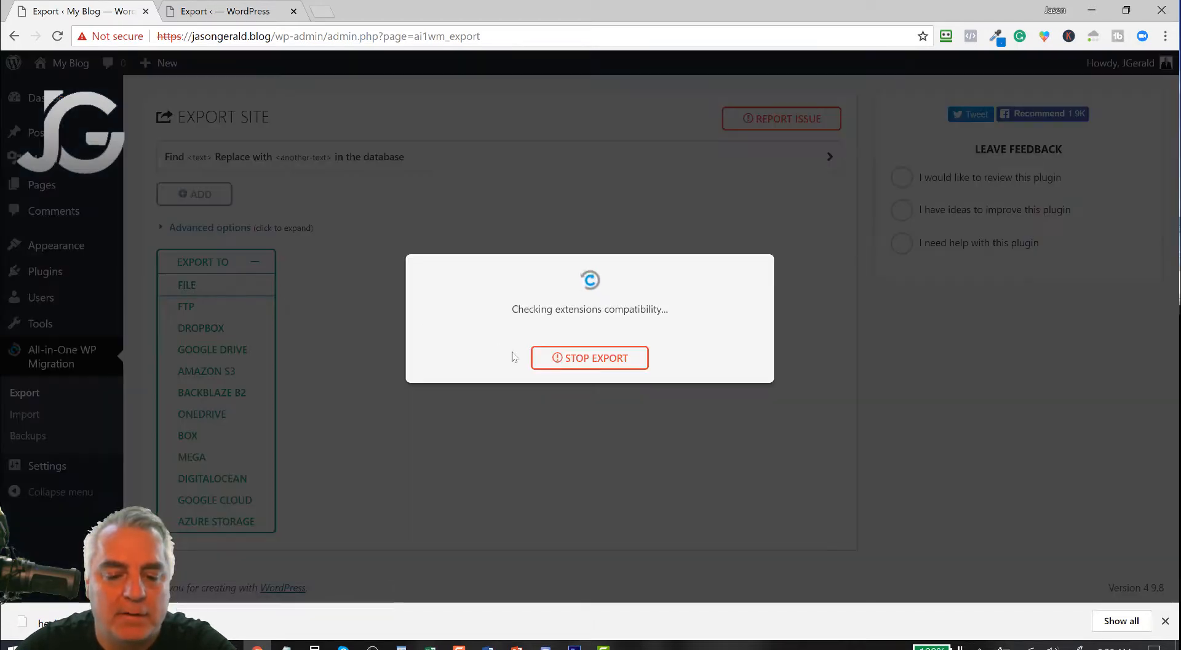
click(594, 369)
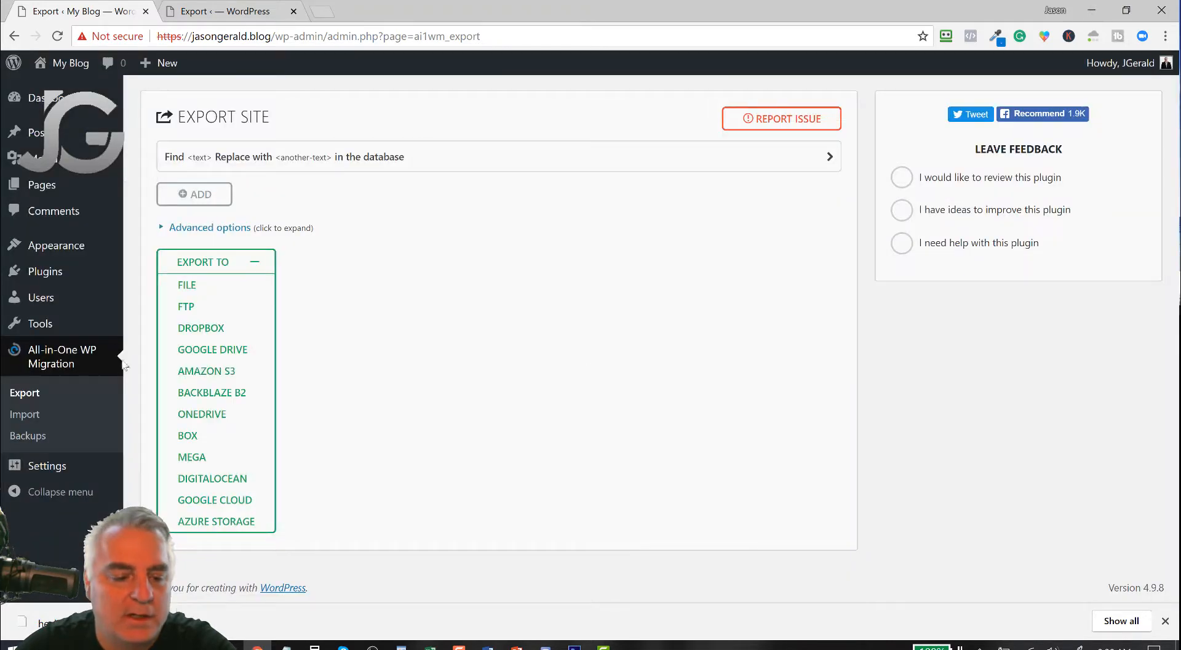
Step: Go to My Blog's site import page and choose a file as the import source
click(23, 424)
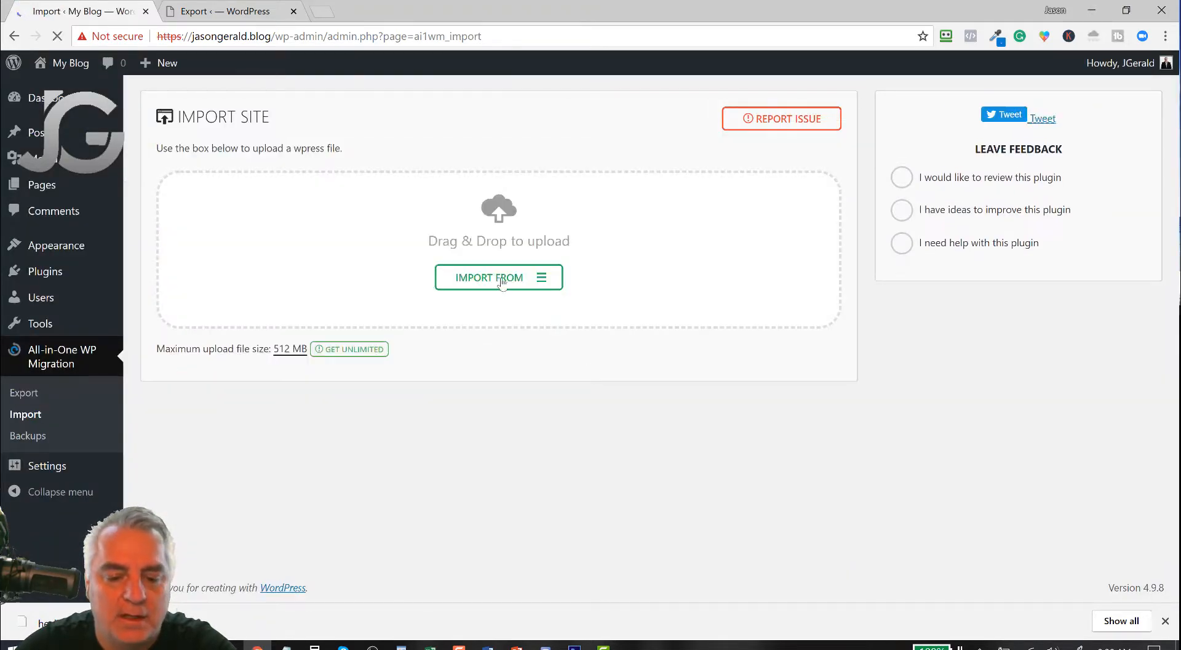
click(502, 280)
click(479, 302)
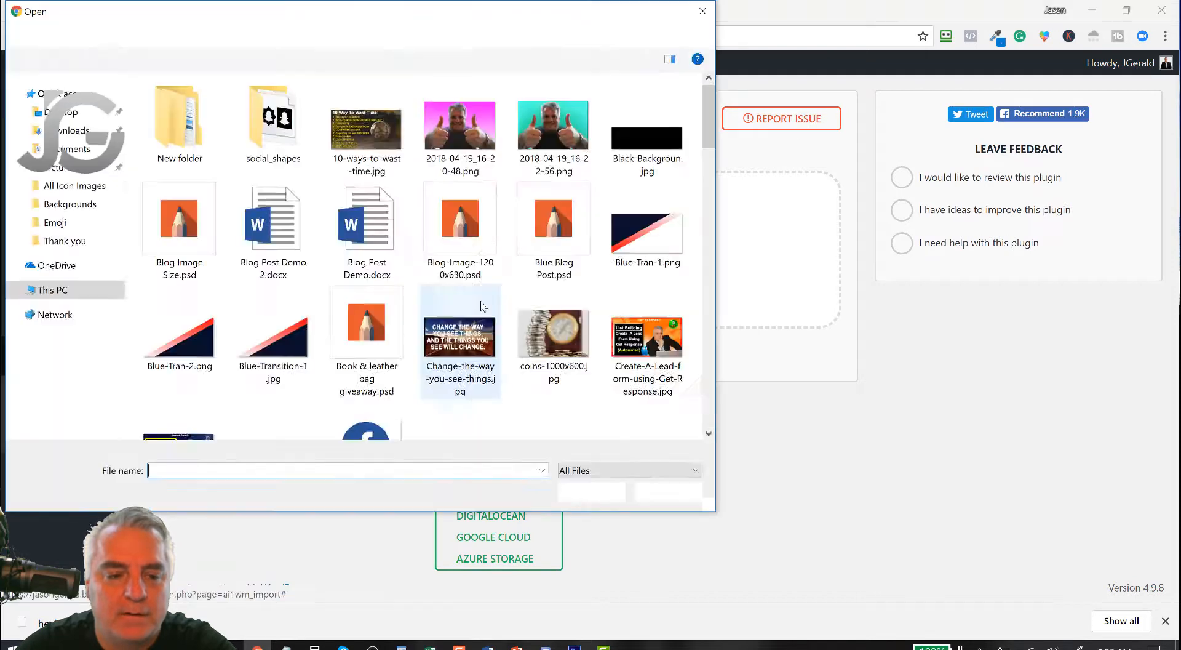
click(252, 34)
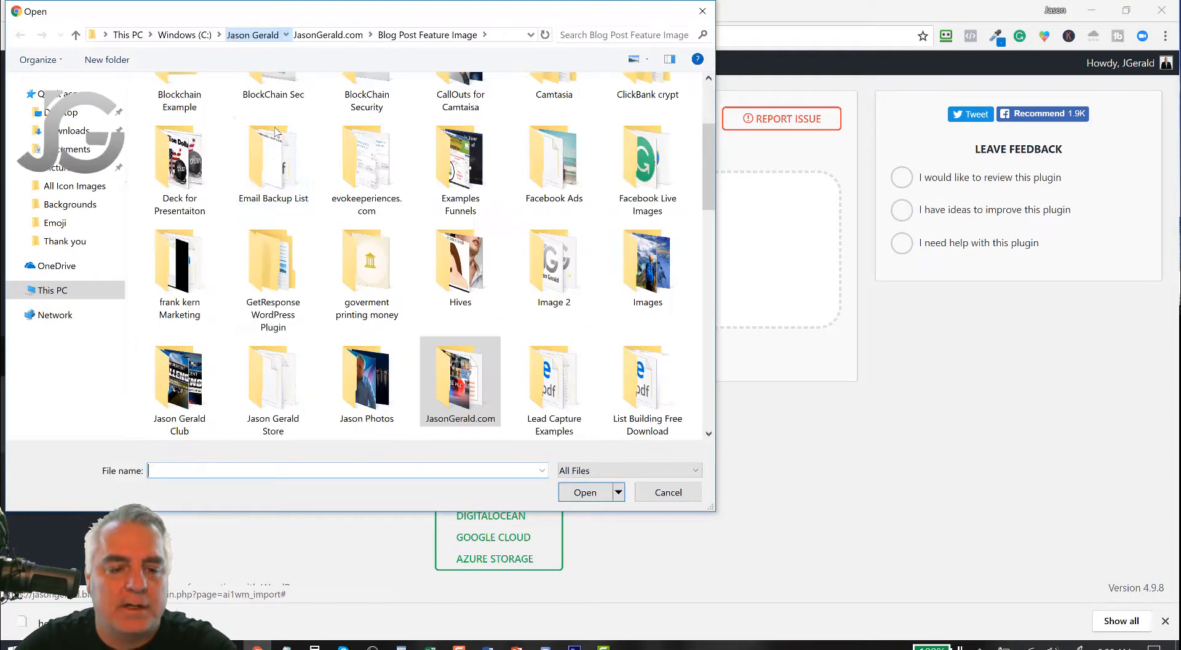
click(275, 132)
key(b)
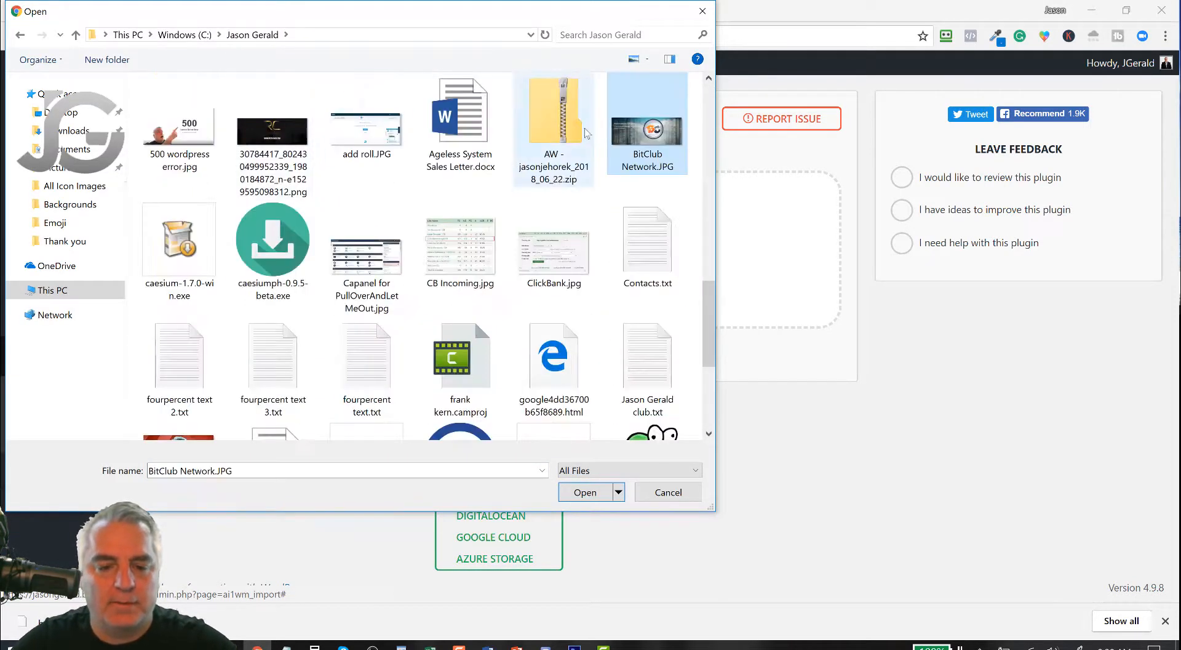
scroll(430, 123, up, 10)
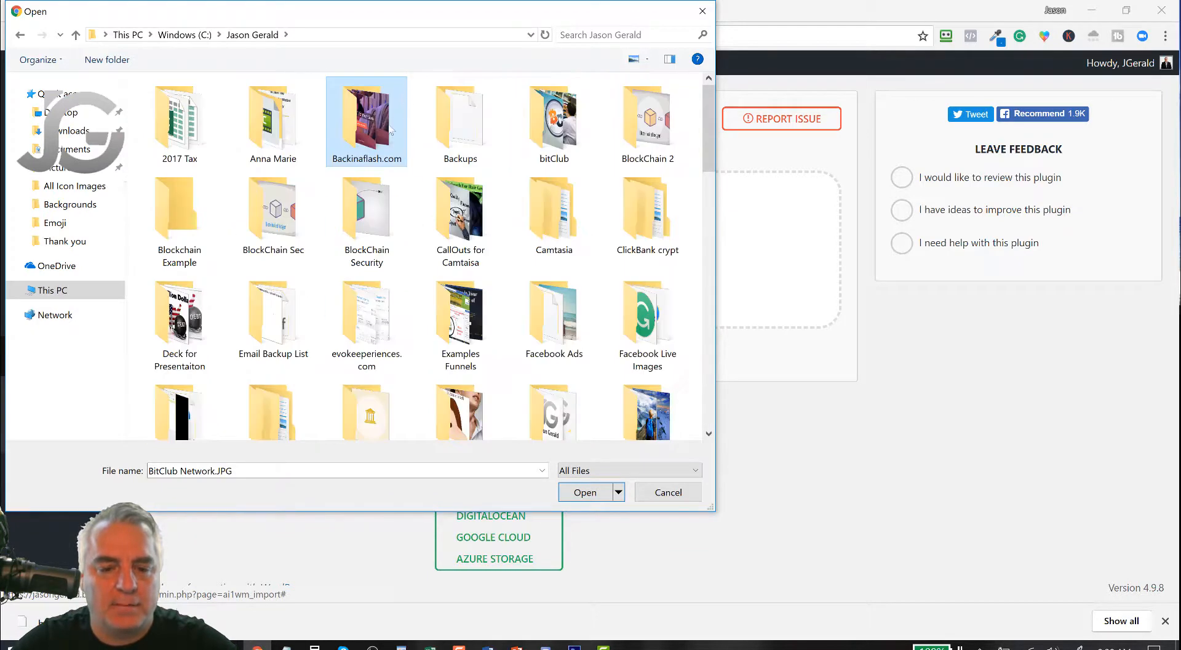
double_click(466, 133)
click(166, 109)
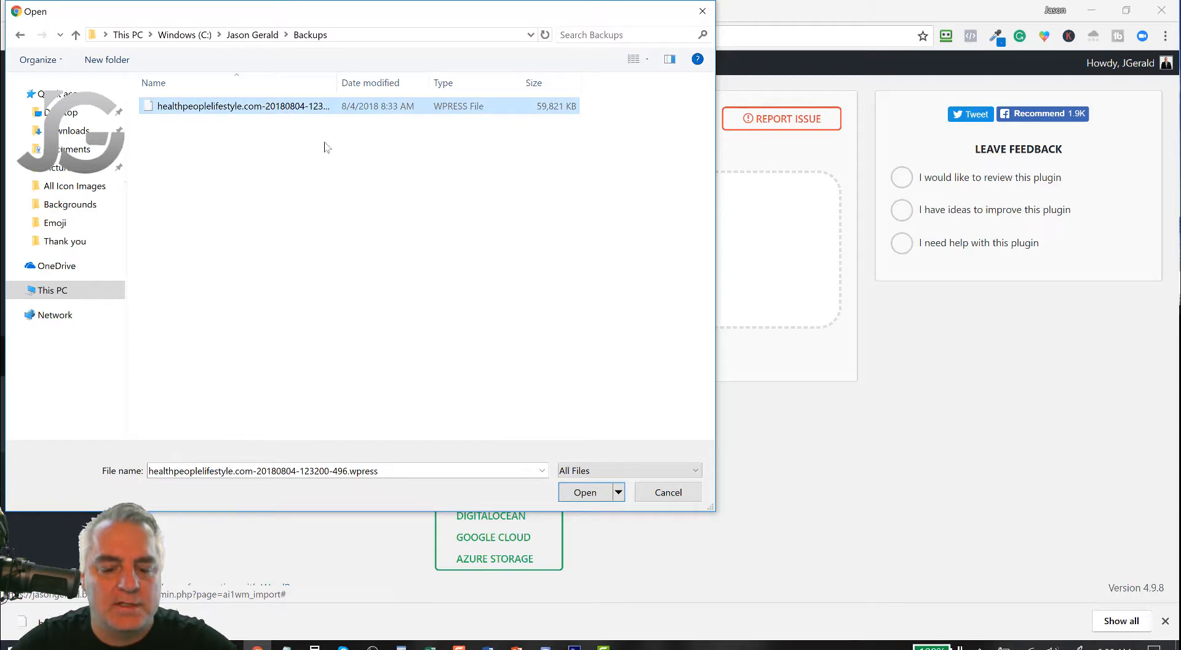
click(585, 492)
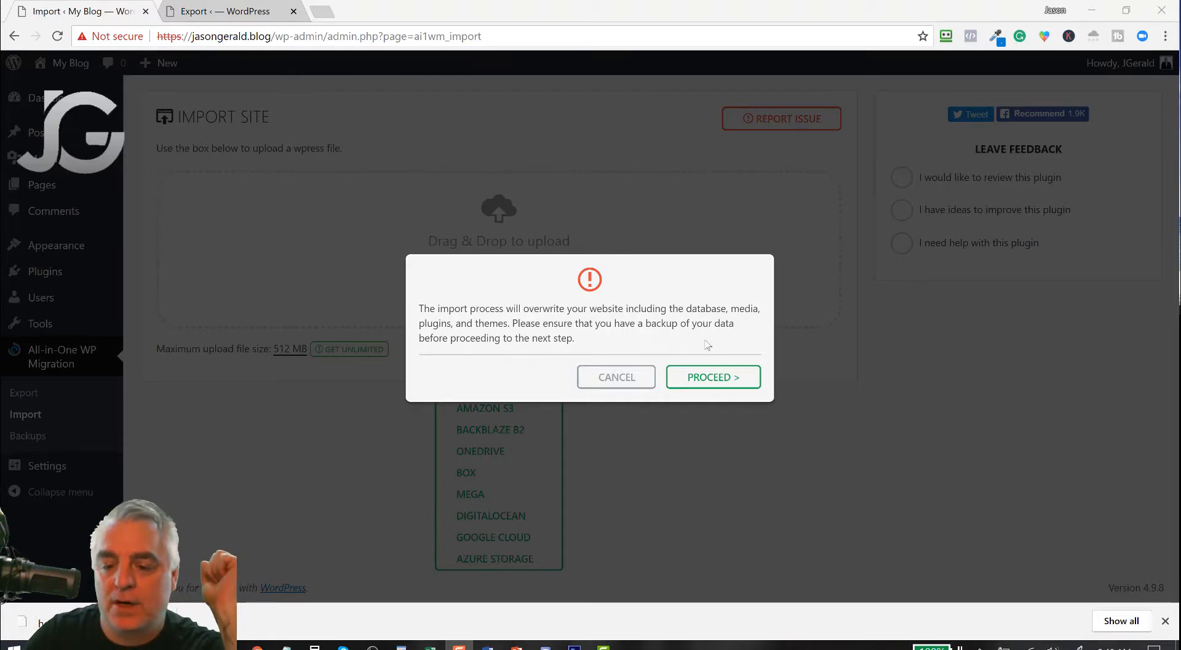
click(718, 375)
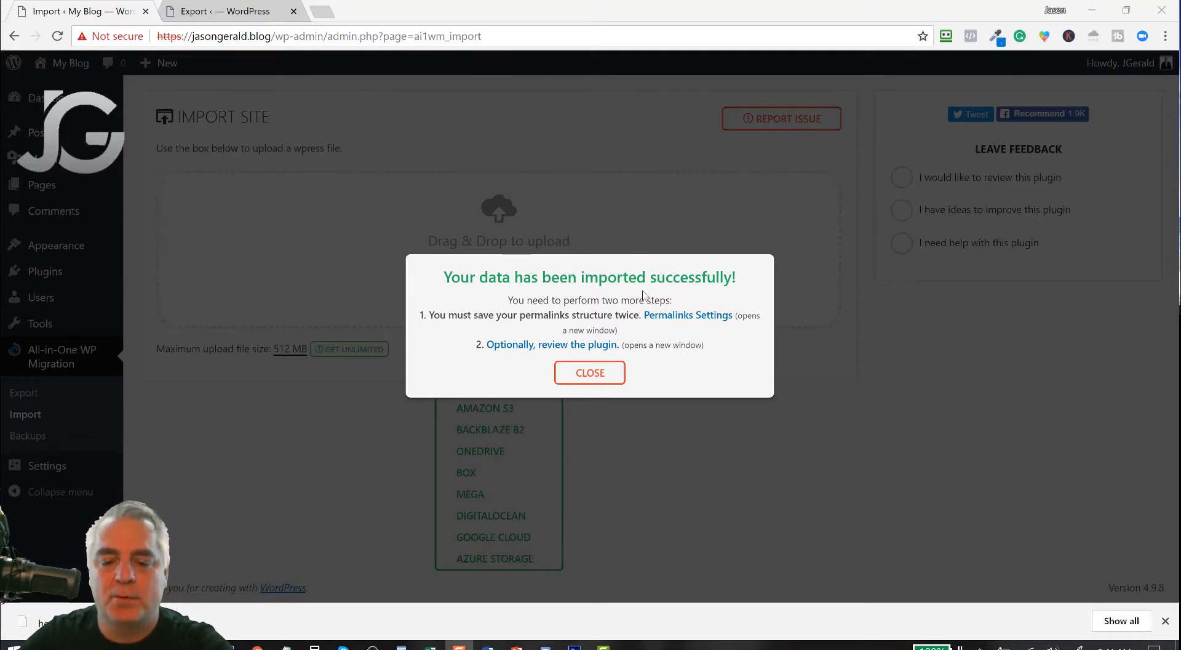
click(584, 375)
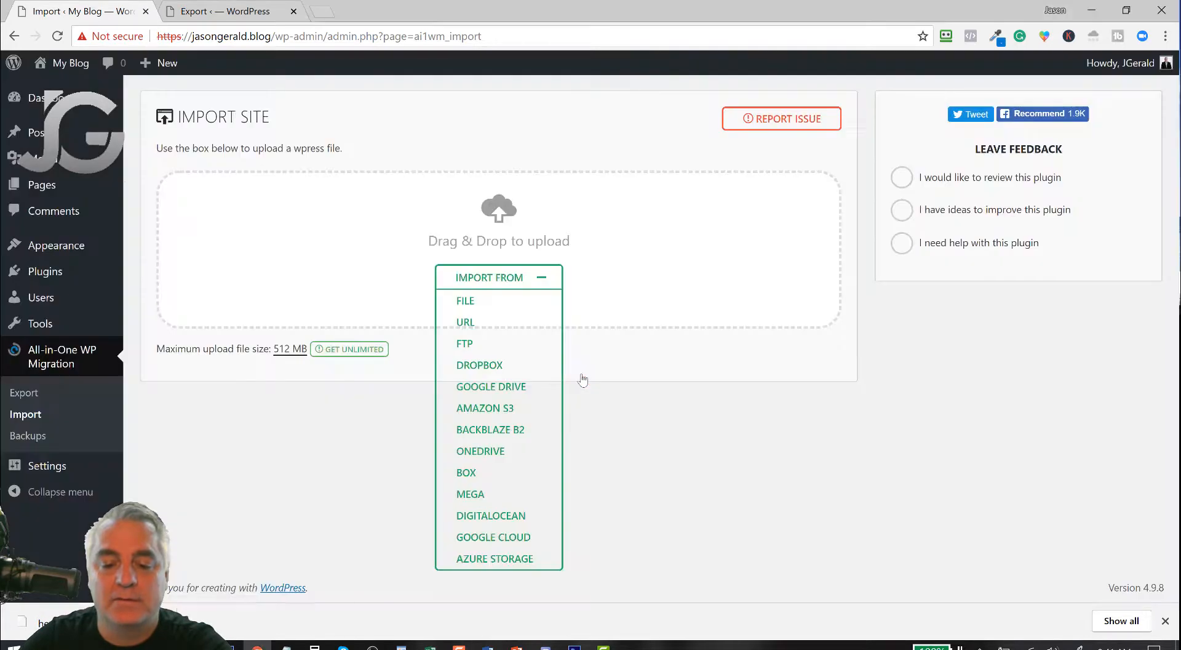
Step: View the My Blog front page in a new tab and compare its address with the healthpeoplelifestyle.com site
right_click(74, 69)
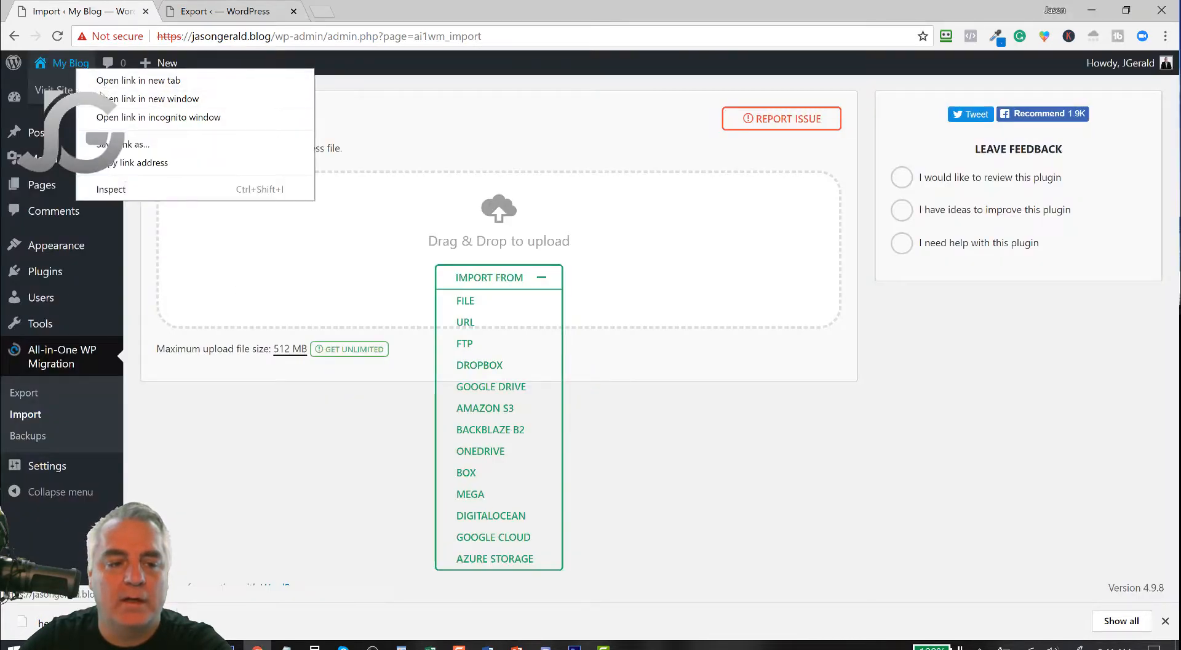
click(117, 82)
click(203, 18)
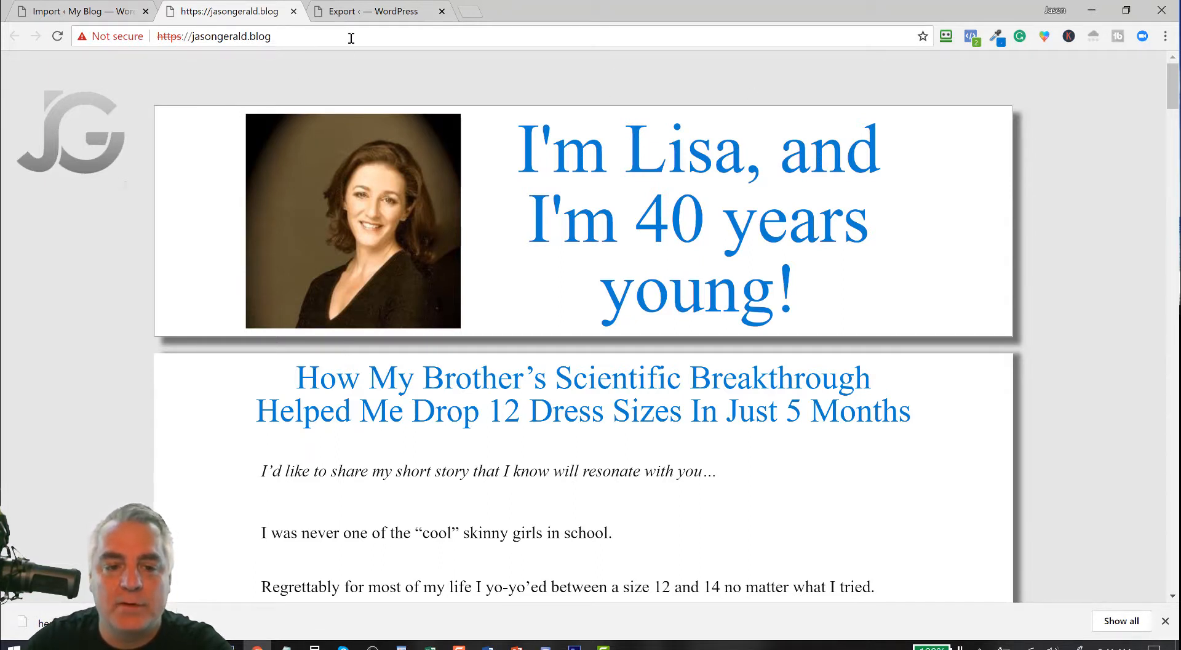
click(346, 12)
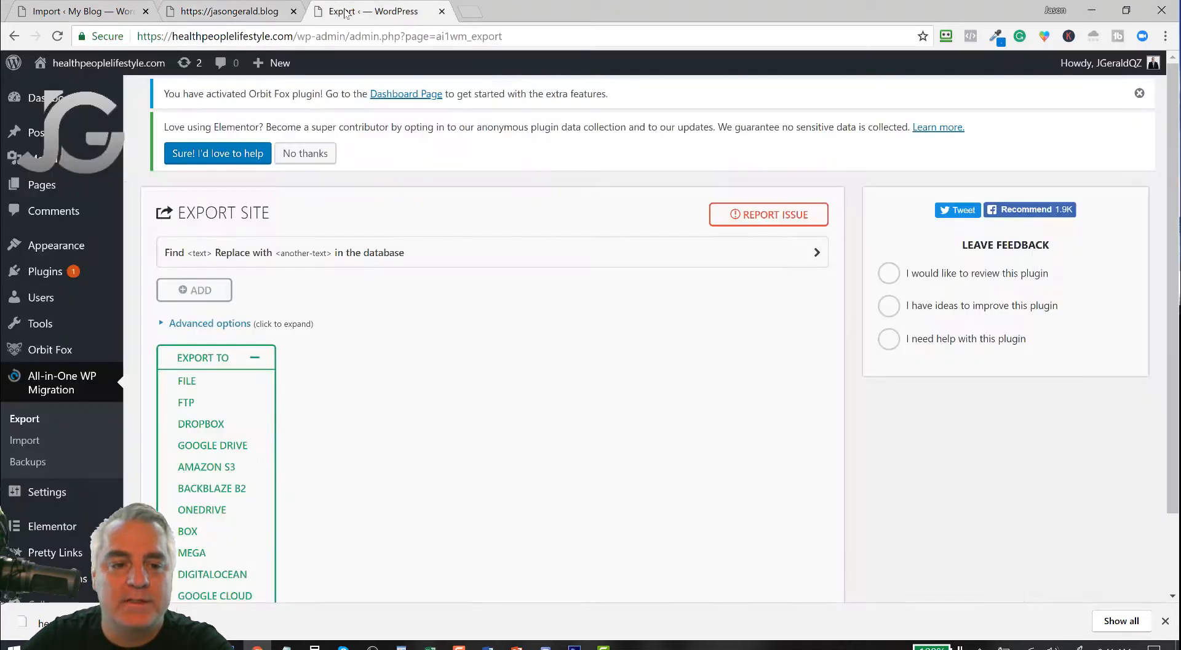
Step: View the healthpeoplelifestyle.com front page in a new tab and compare it with the imported site's front page
right_click(84, 62)
click(111, 76)
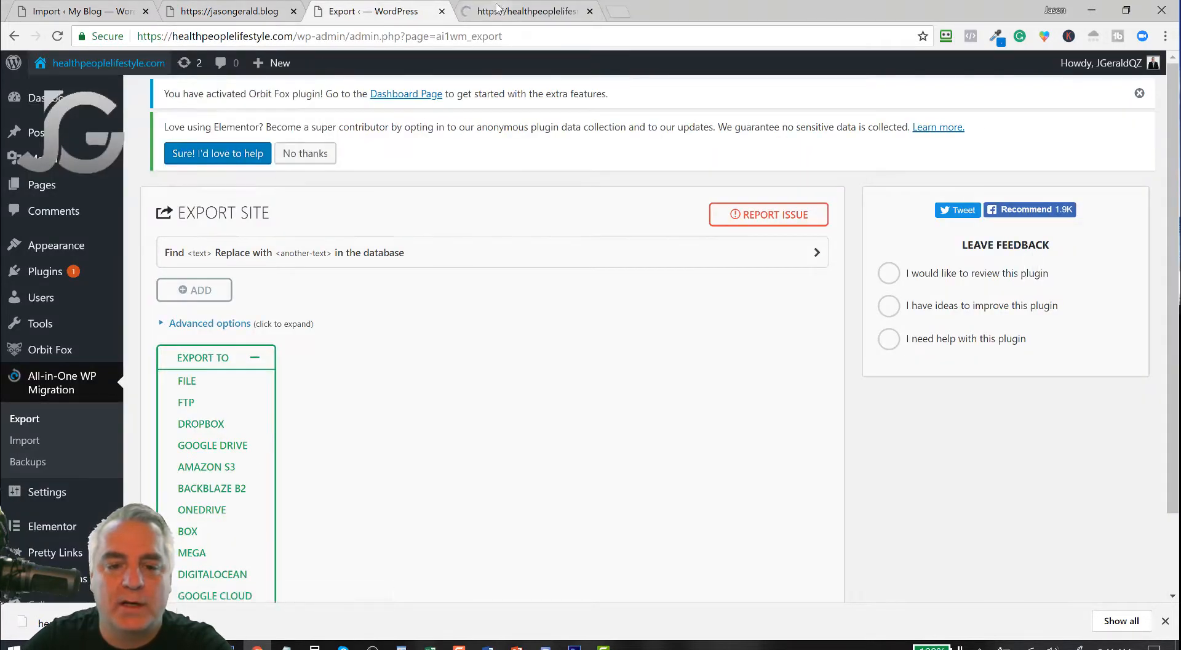
click(495, 11)
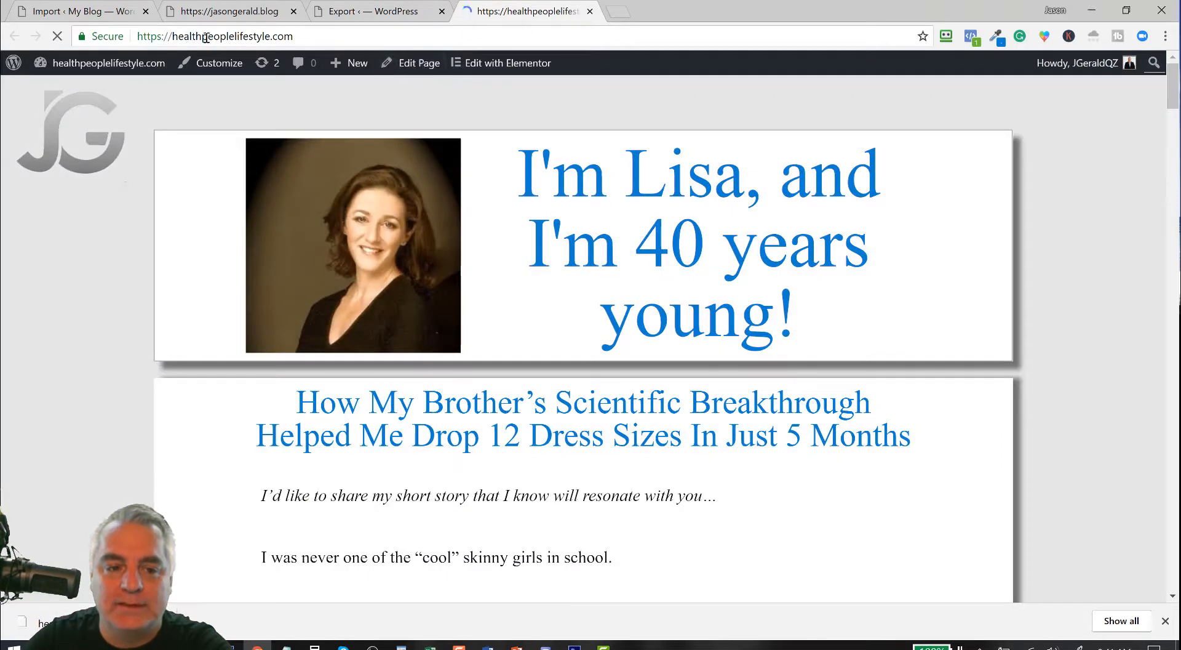
click(211, 12)
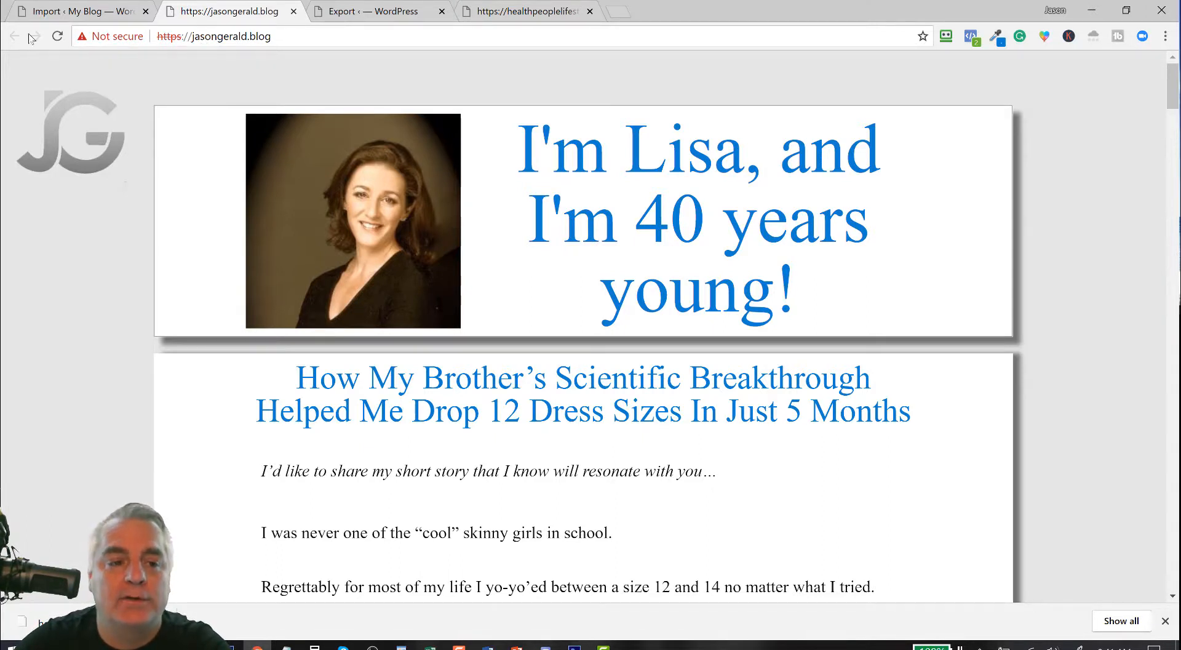
Step: Open the imported site's Pages list, logging in with the source site's admin username and account password and declining to save the password
click(107, 15)
mouse_move(51, 185)
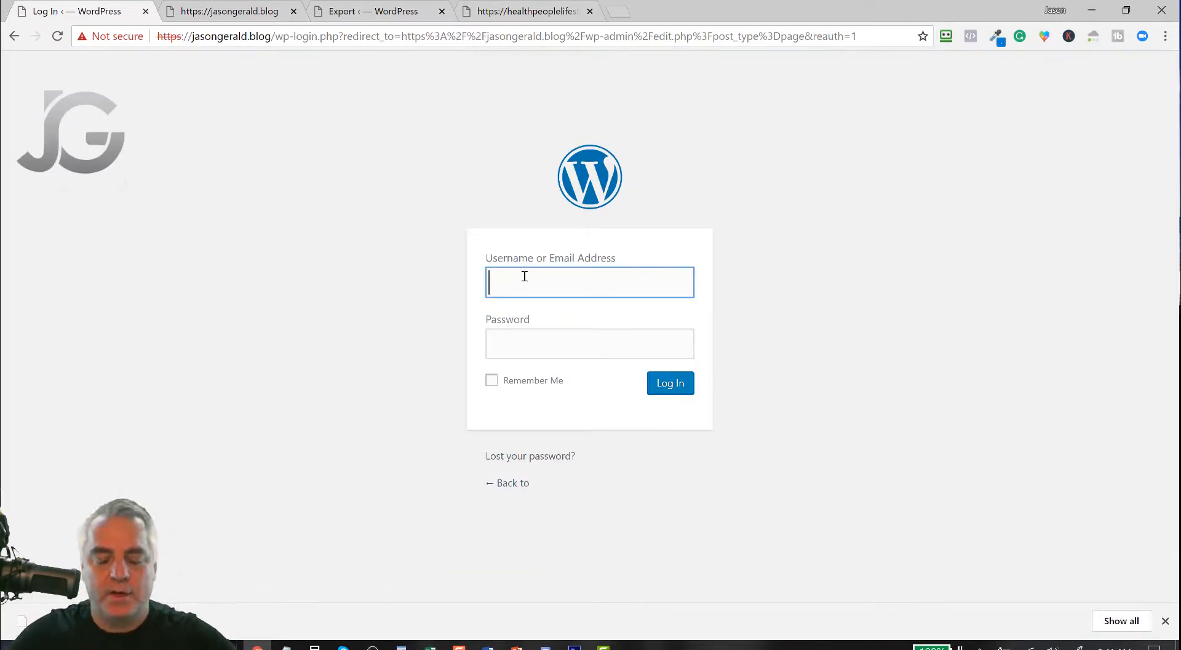
text(j)
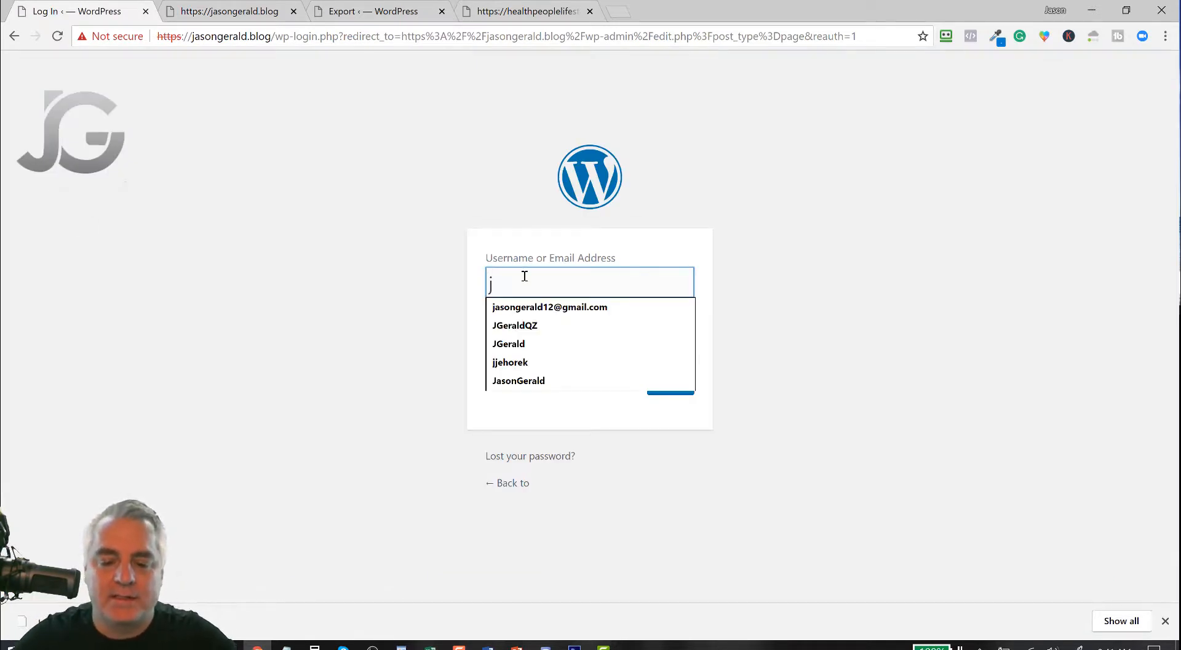
click(517, 326)
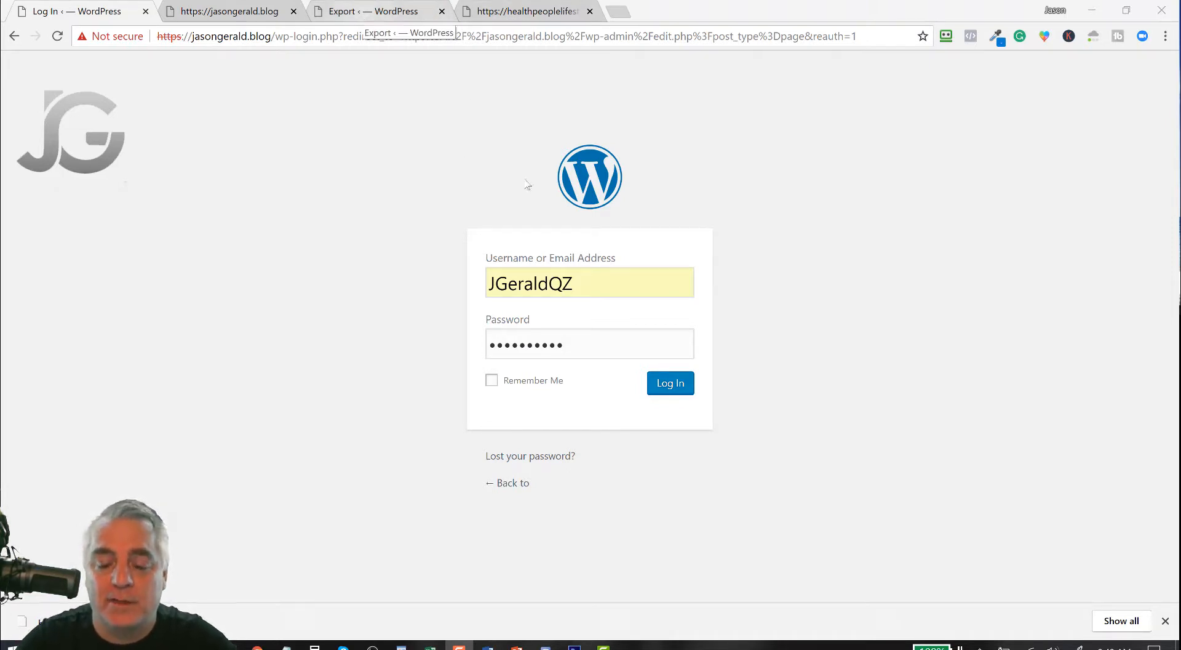
click(683, 385)
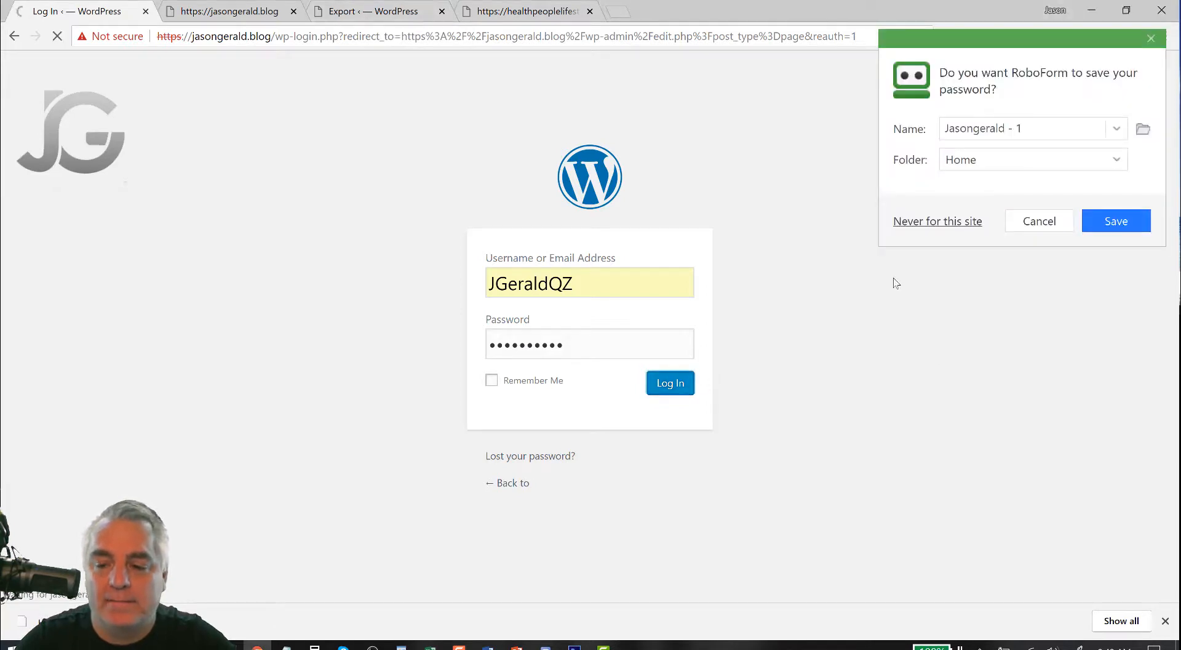
click(1024, 222)
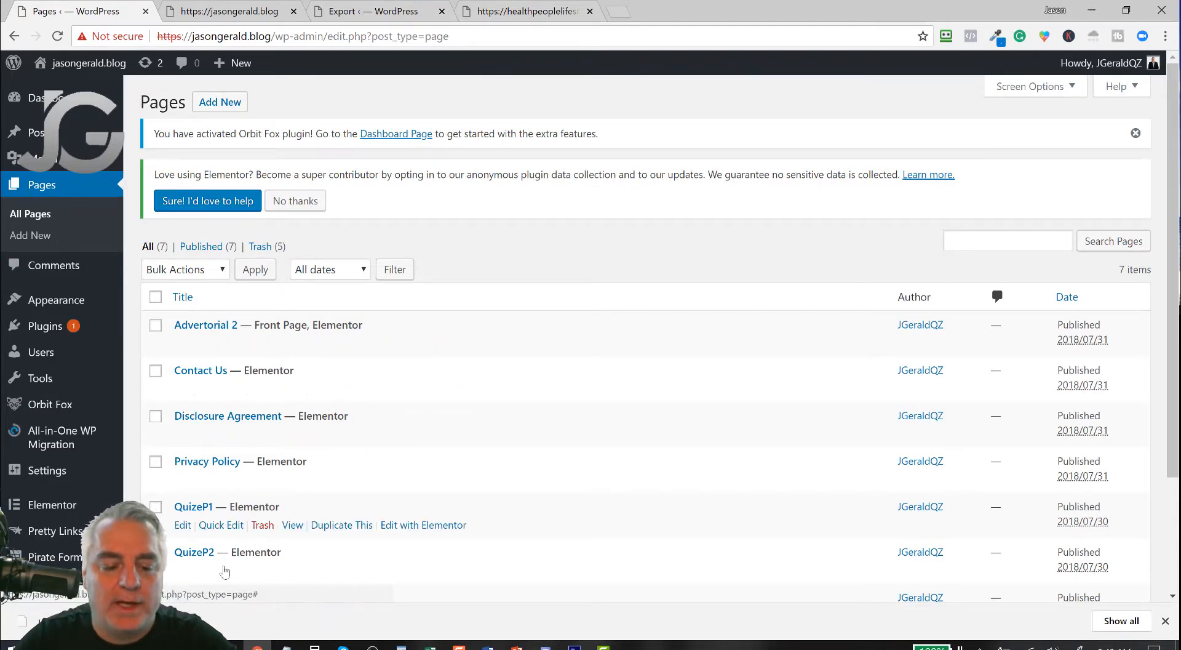
Step: Open the Pages list of healthpeoplelifestyle.com and compare it with the imported site's front page and Pages list
click(361, 14)
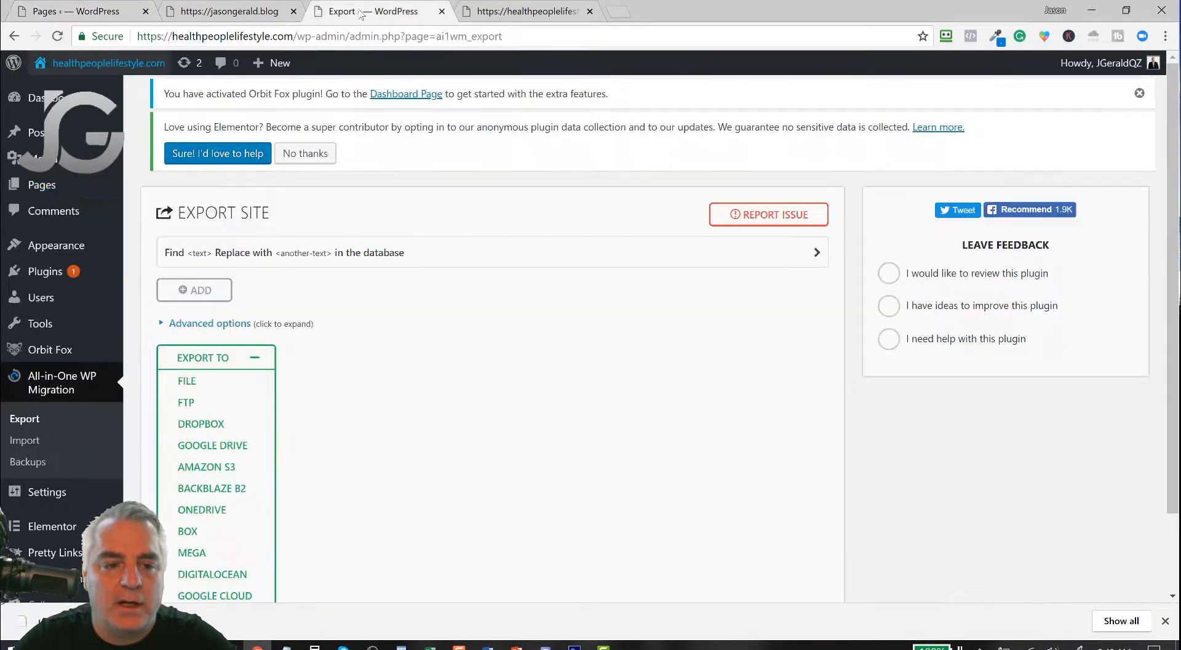
click(38, 196)
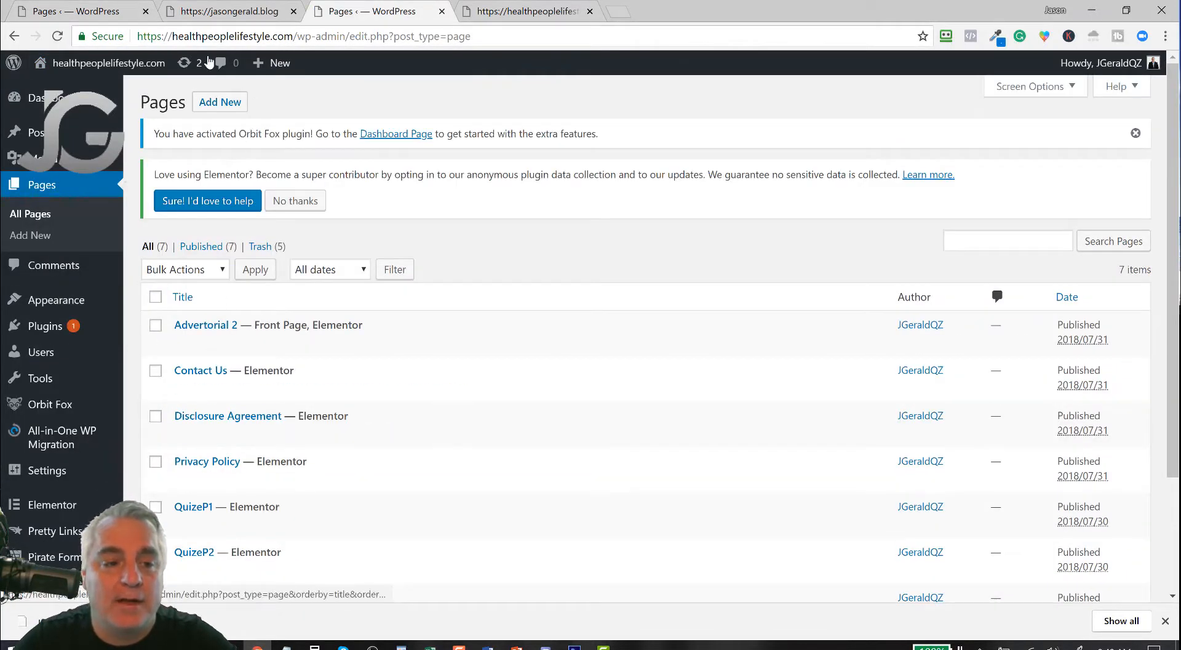
click(197, 11)
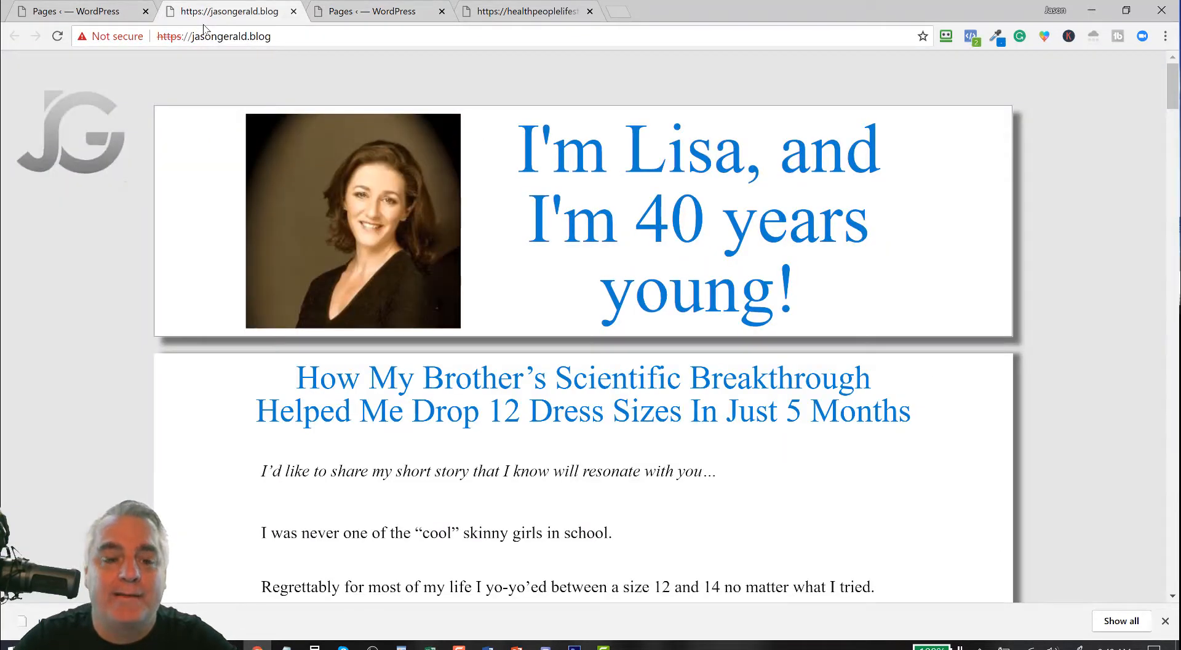
click(89, 11)
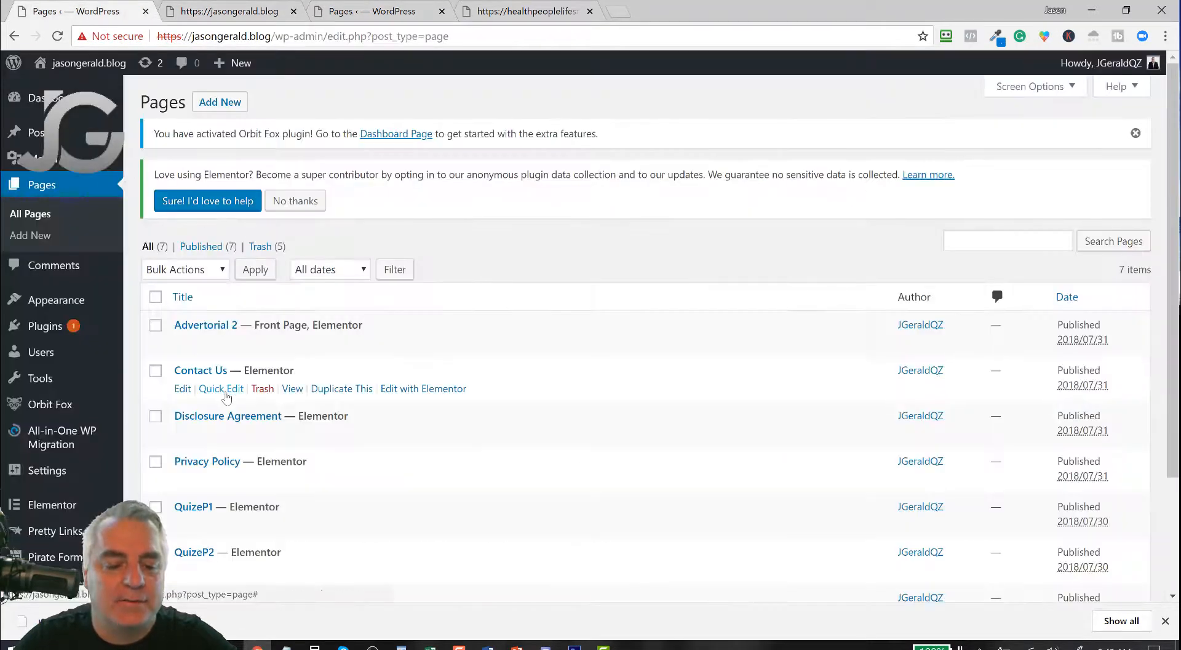
Step: View the imported site's QuizeP1 page in a new tab, closing that tab after checking the page
scroll(226, 397, down, 1)
right_click(296, 449)
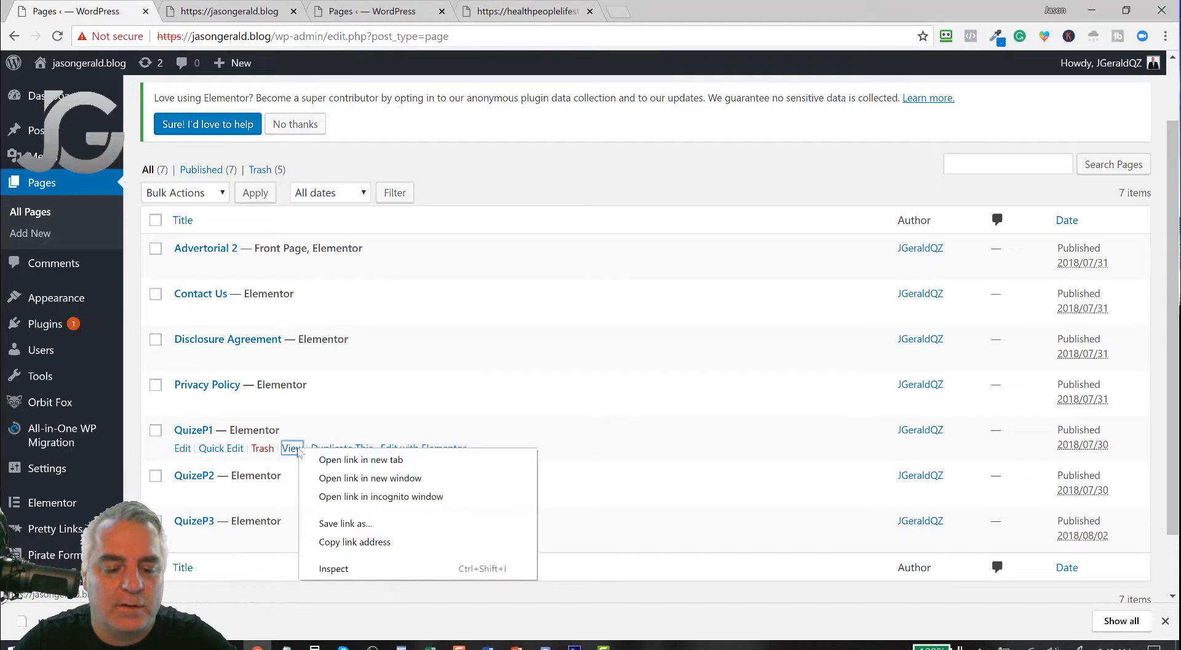
click(344, 459)
key(ctrl+Tab)
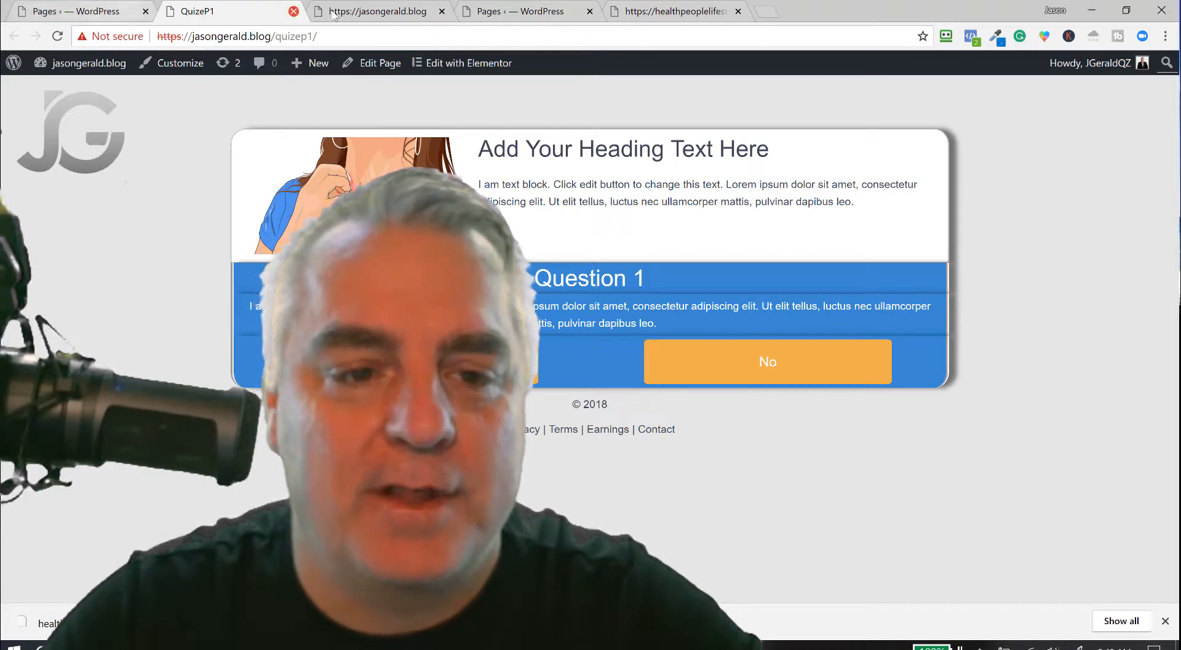
click(293, 11)
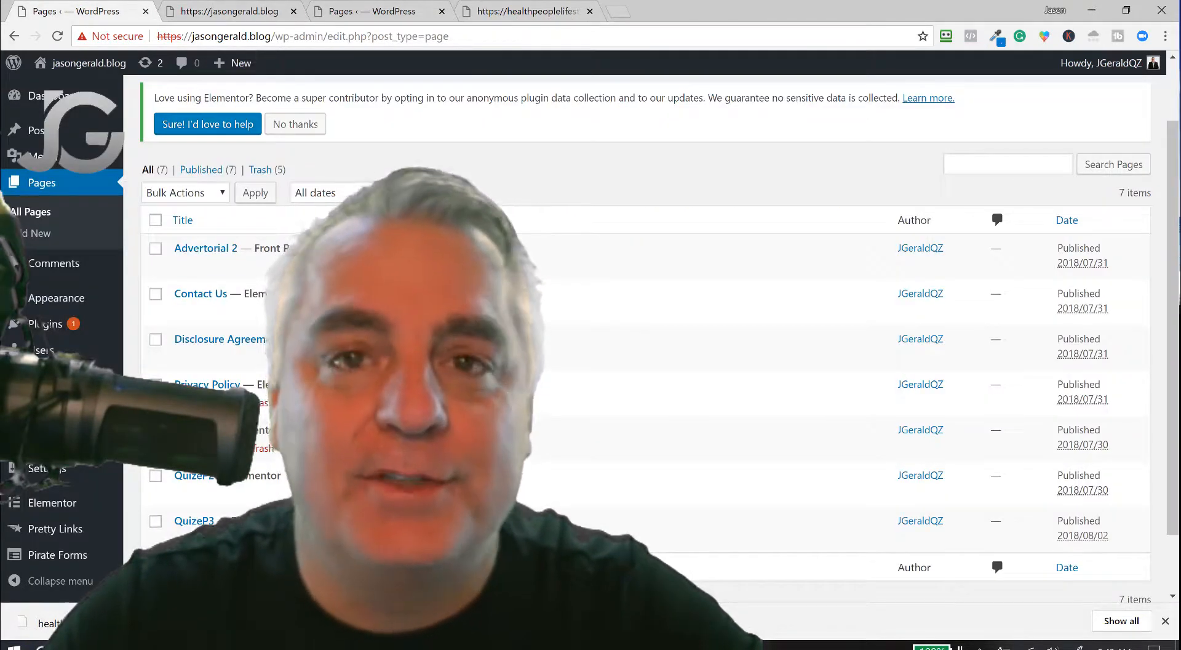